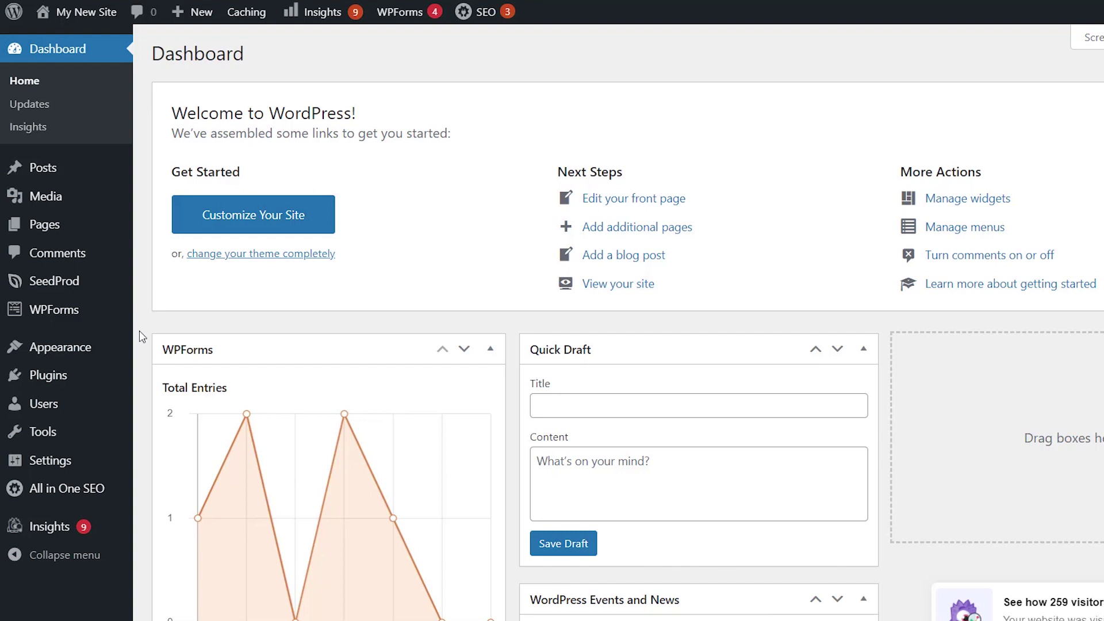
# - Load wpforms.com/wpbeginner in a new Chrome tab
pyautogui.click(247, 14)
pyautogui.write('wp')
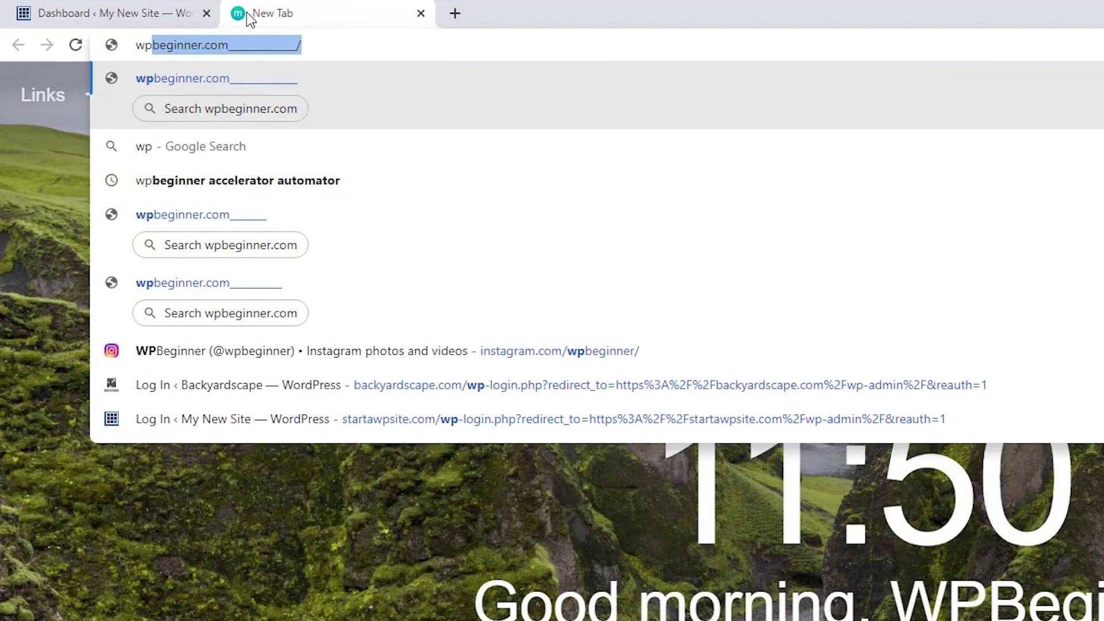
pyautogui.write('forms.com/')
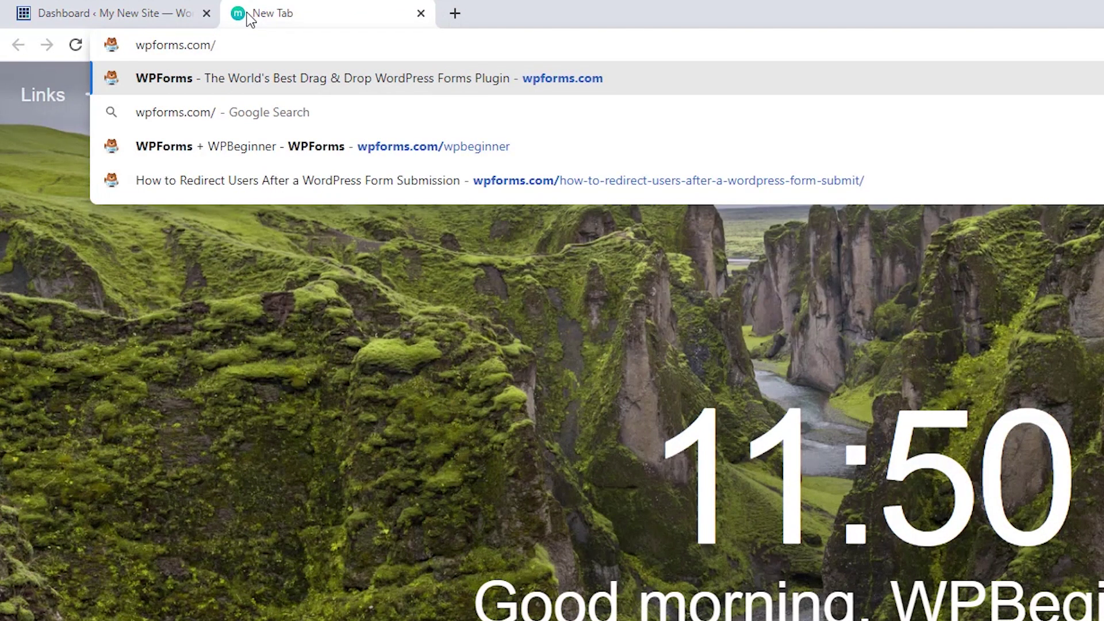
pyautogui.write('wpb')
pyautogui.press('Return')
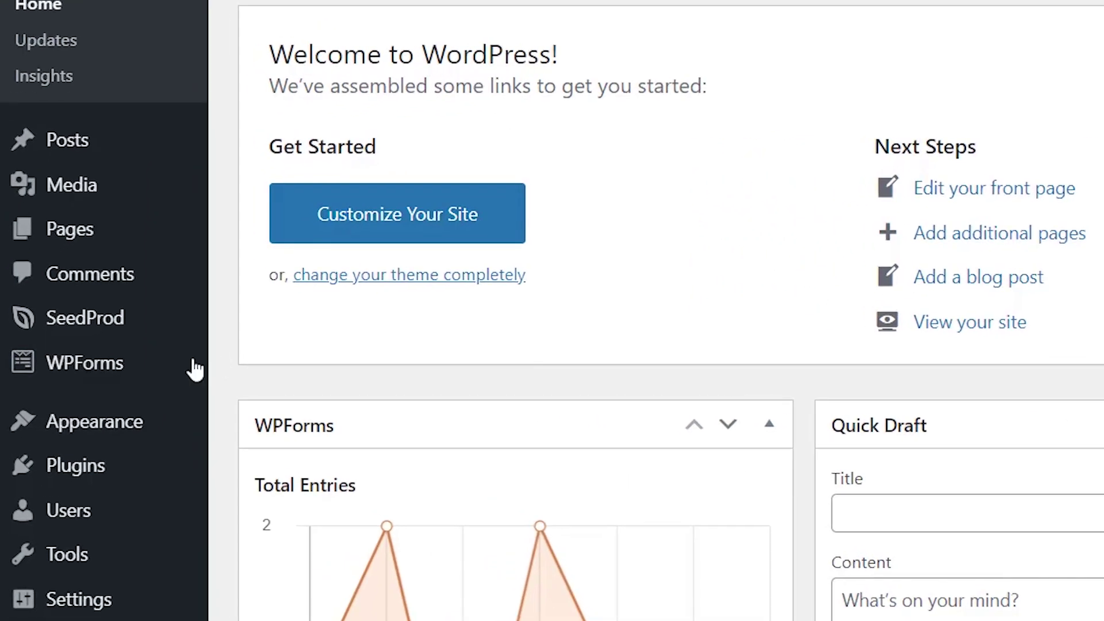
# - Search the WPForms Addons page for 'user' and install the User Registration Addon
pyautogui.moveTo(56, 371)
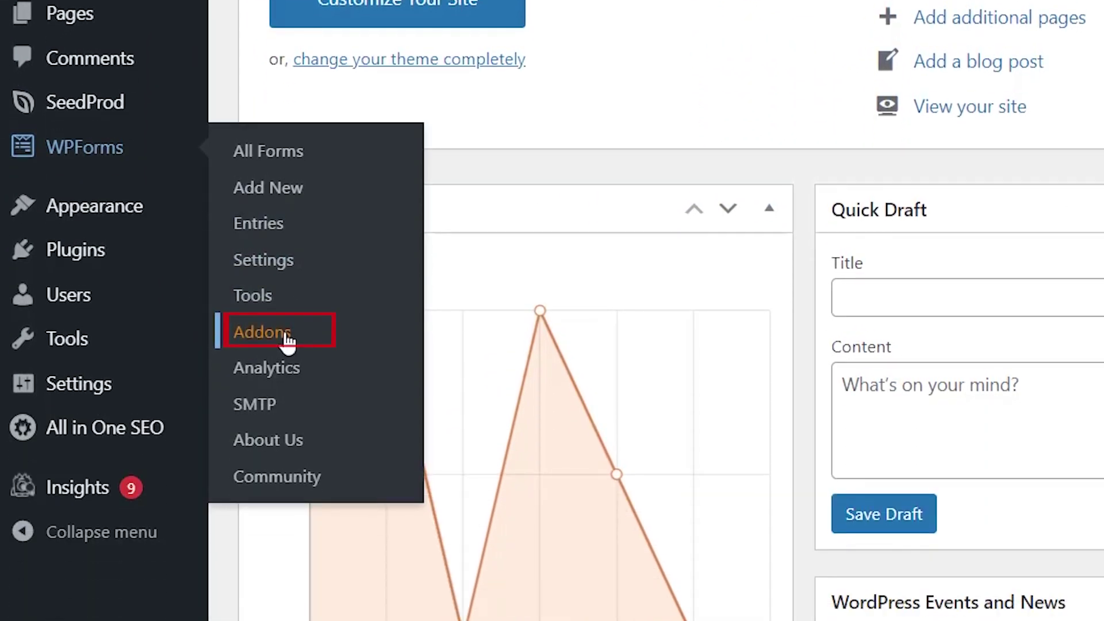
pyautogui.click(287, 336)
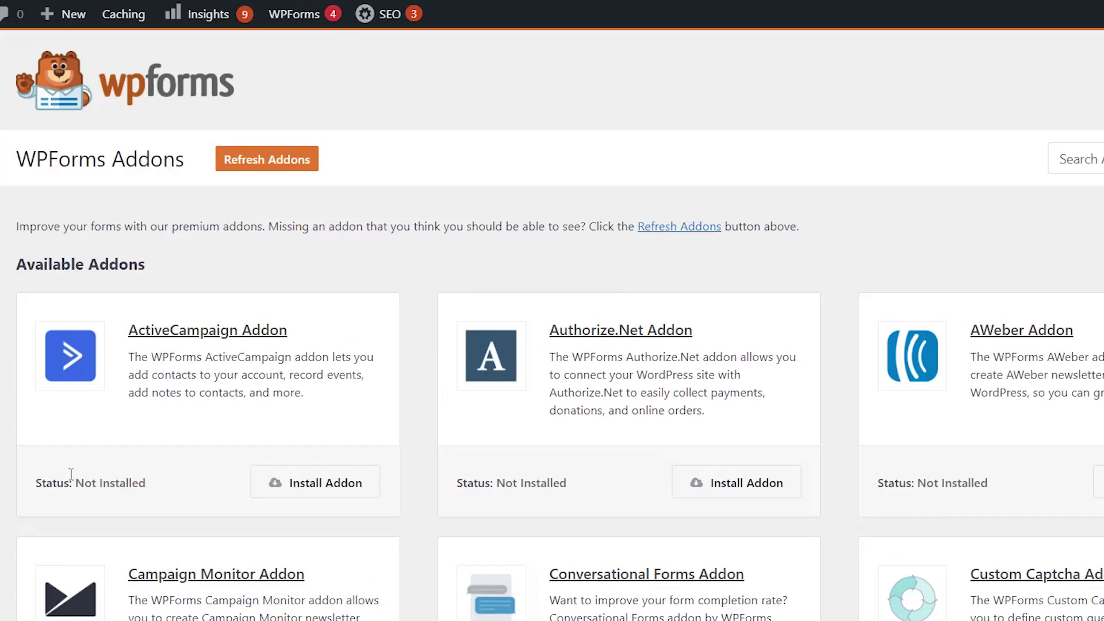
pyautogui.scroll(-8, 71, 473)
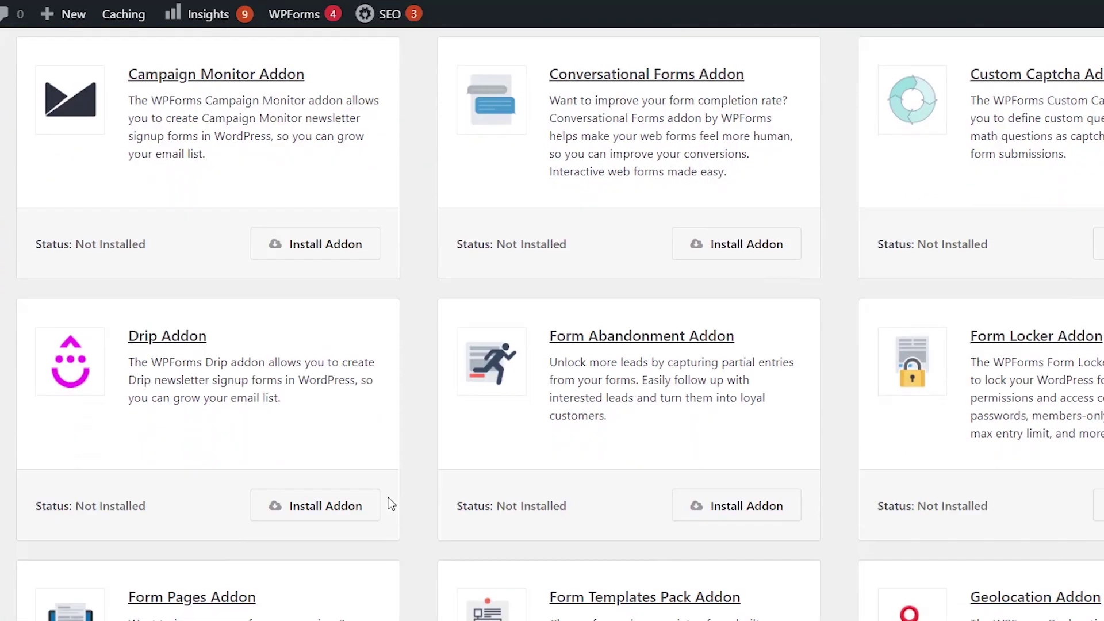
pyautogui.scroll(-9, 389, 499)
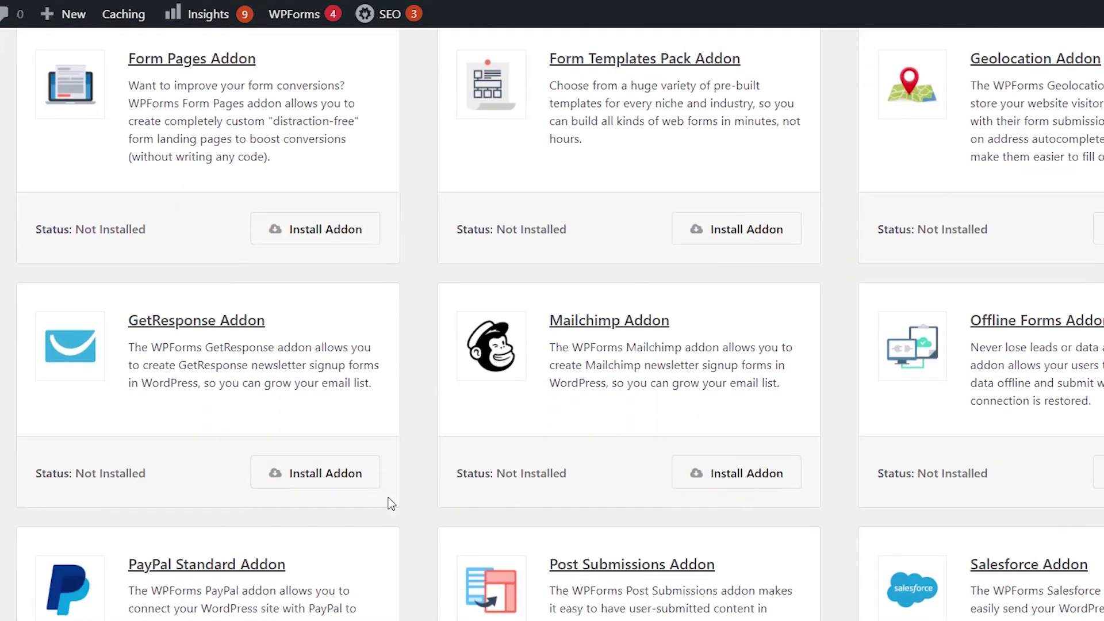
pyautogui.scroll(-9, 388, 499)
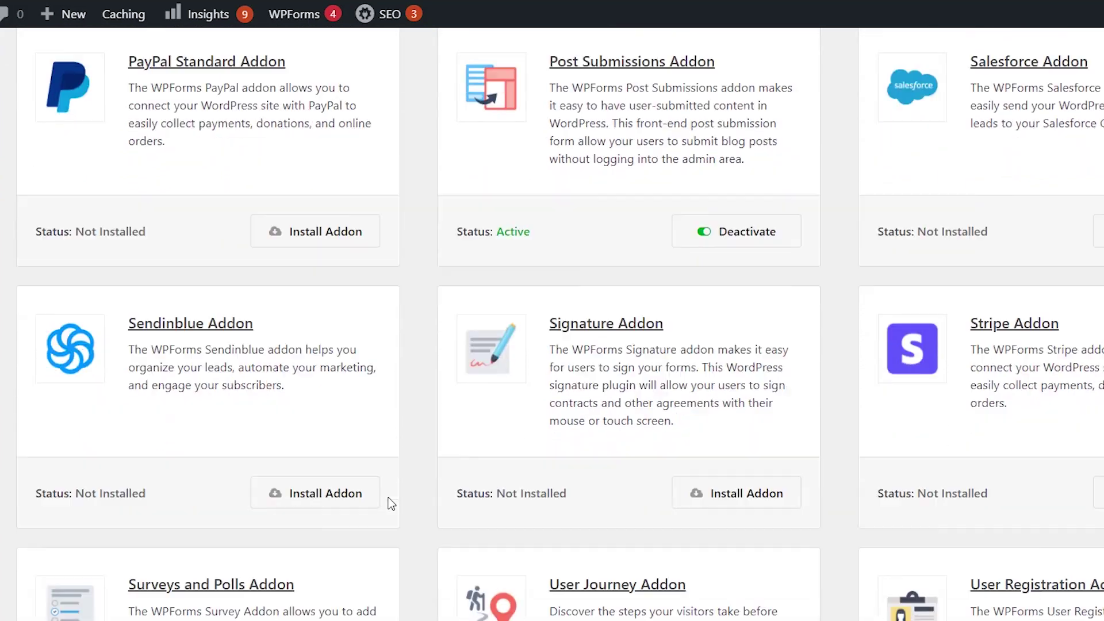
pyautogui.scroll(-4, 390, 503)
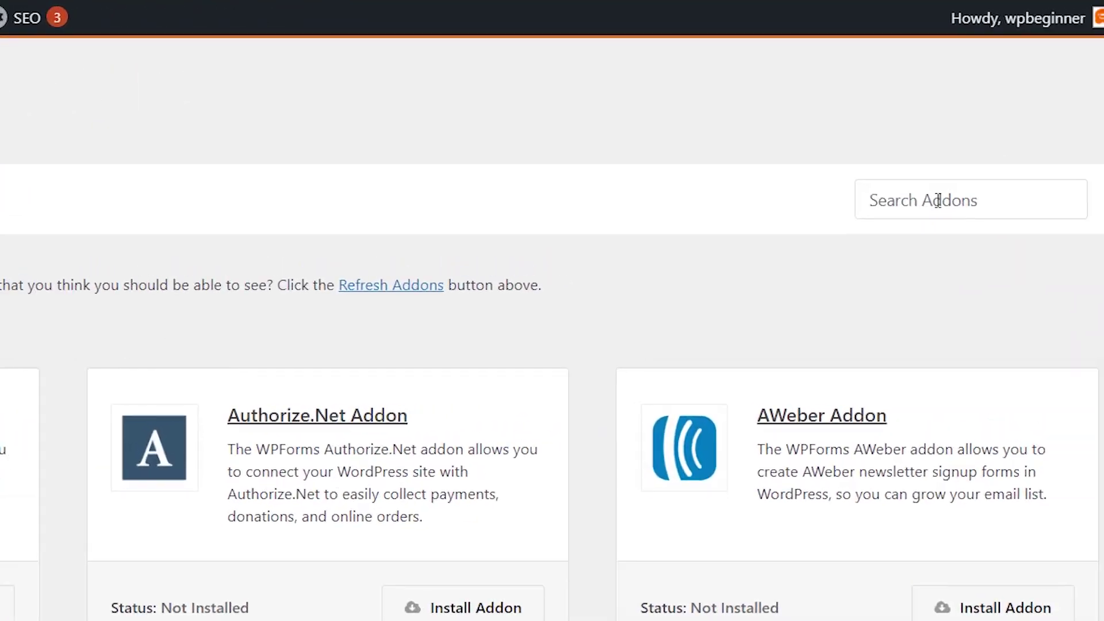
pyautogui.click(937, 200)
pyautogui.write('user')
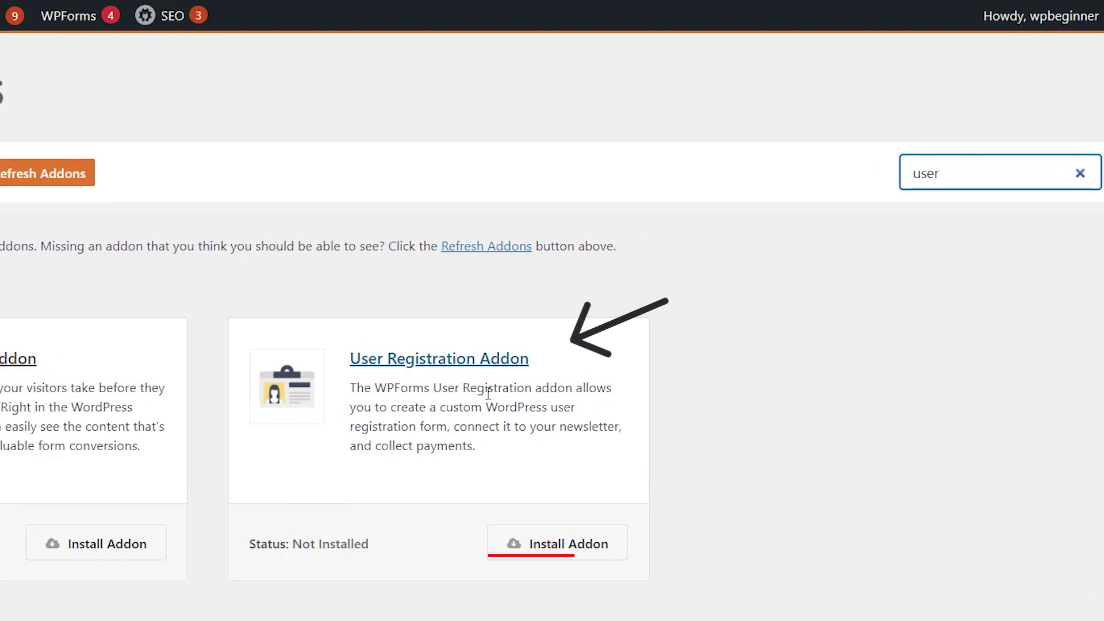
pyautogui.click(547, 555)
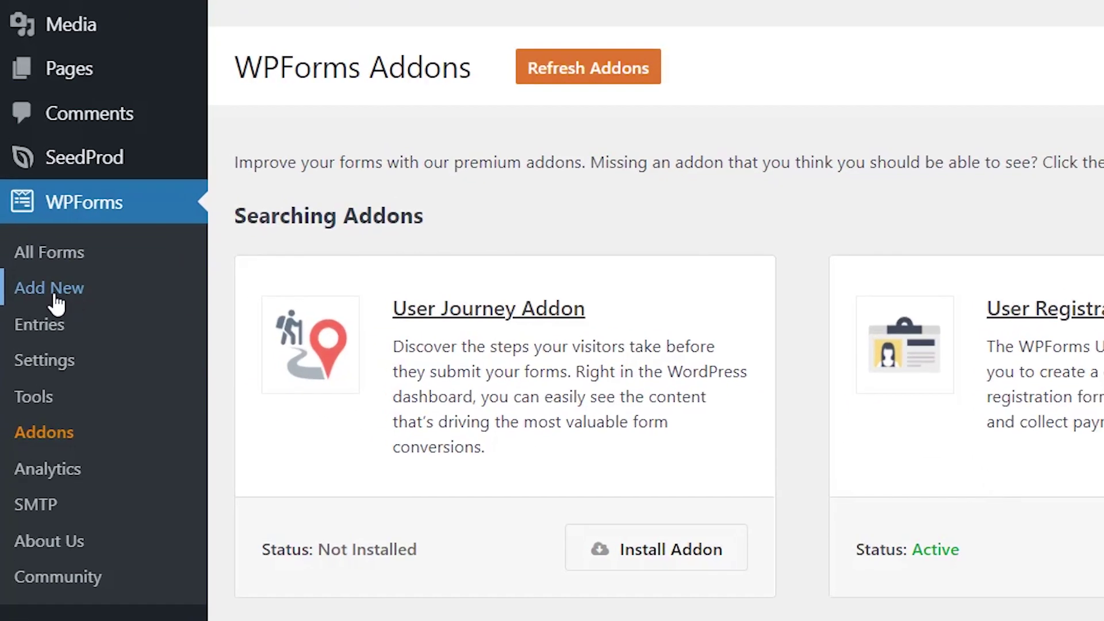
pyautogui.click(56, 302)
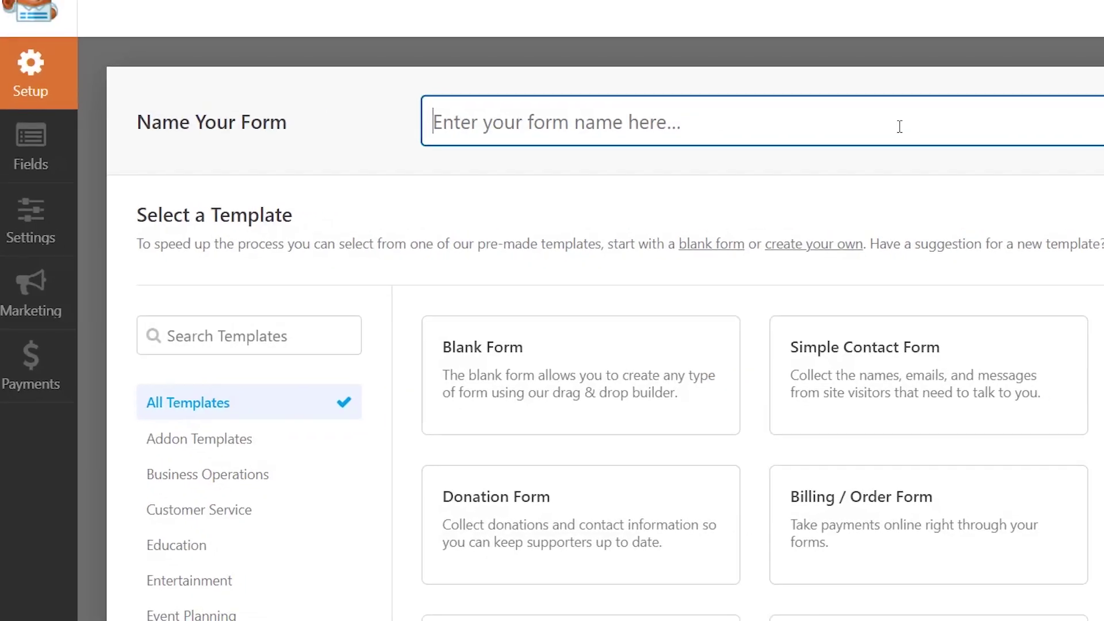
# - Build a form named 'Login' from the User Login Form template and save it
pyautogui.write('Login')
pyautogui.click(293, 322)
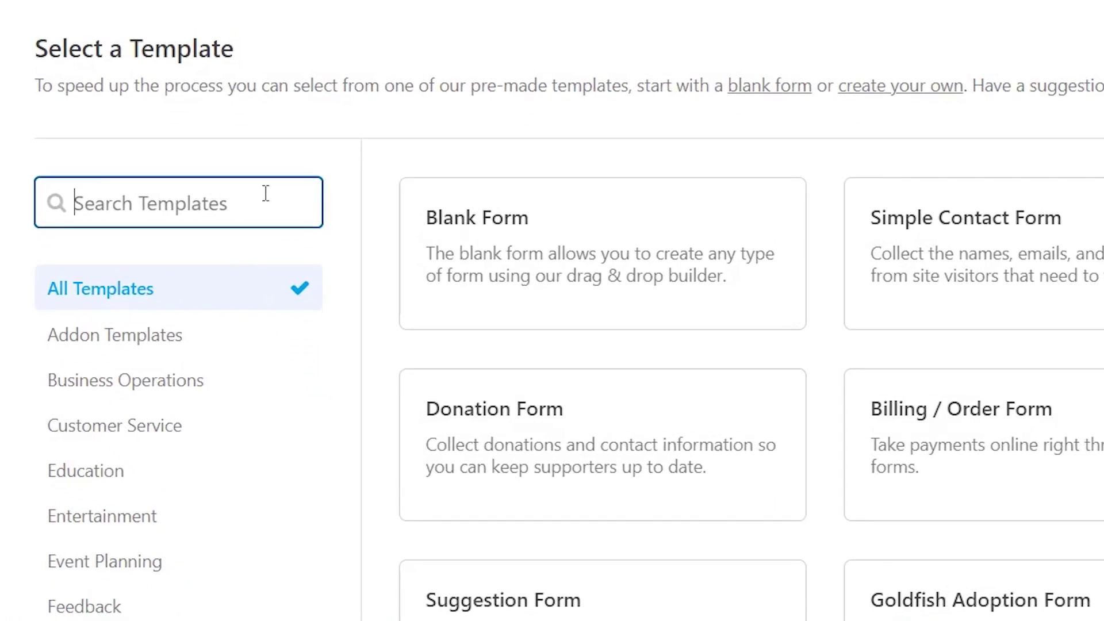
pyautogui.write('login')
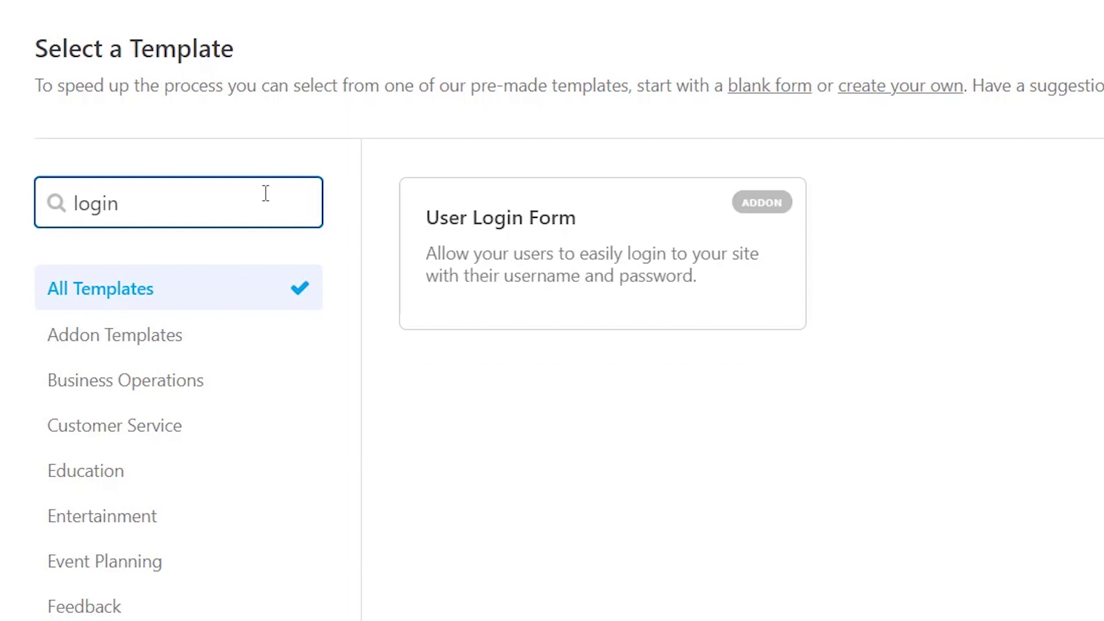
pyautogui.moveTo(650, 287)
pyautogui.click(626, 290)
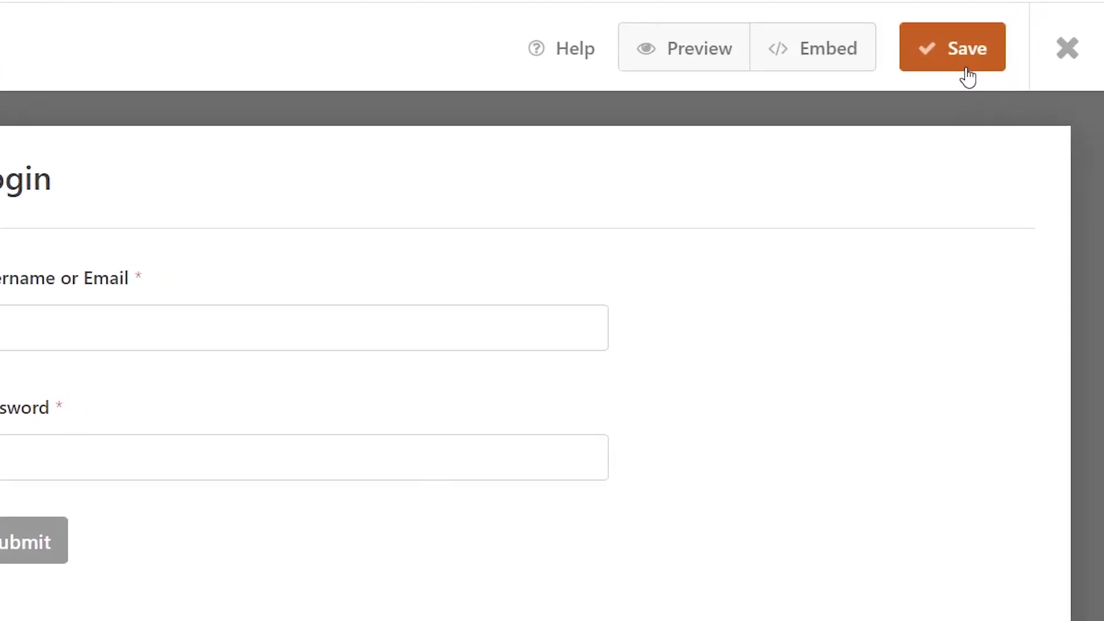
pyautogui.click(1101, 45)
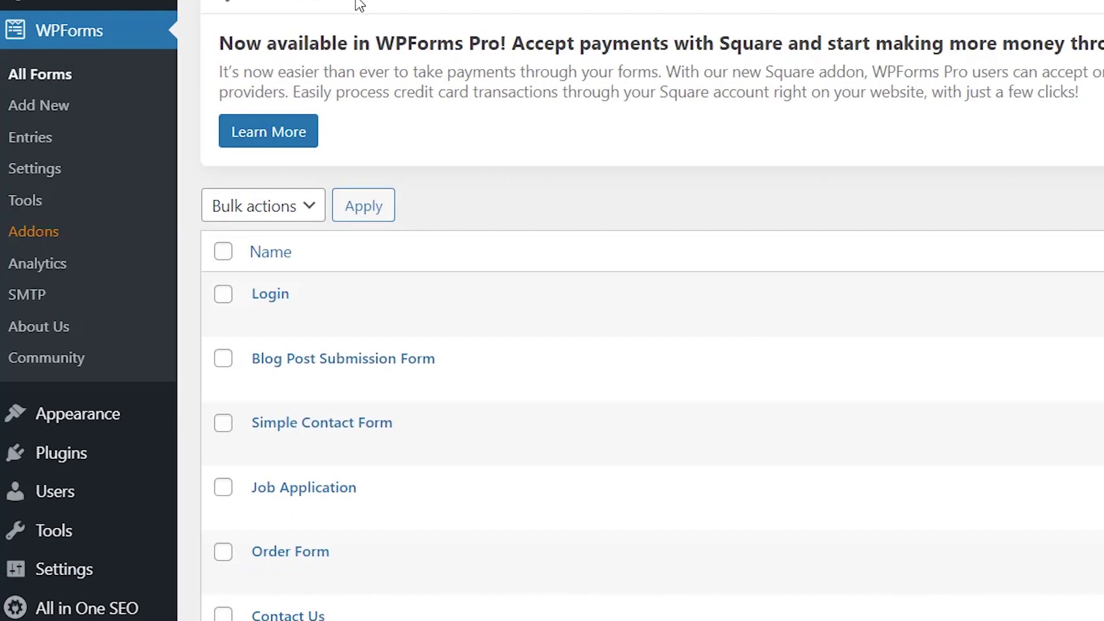
# - Add a WPForms widget to the sidebar below the Meta widget
pyautogui.moveTo(90, 419)
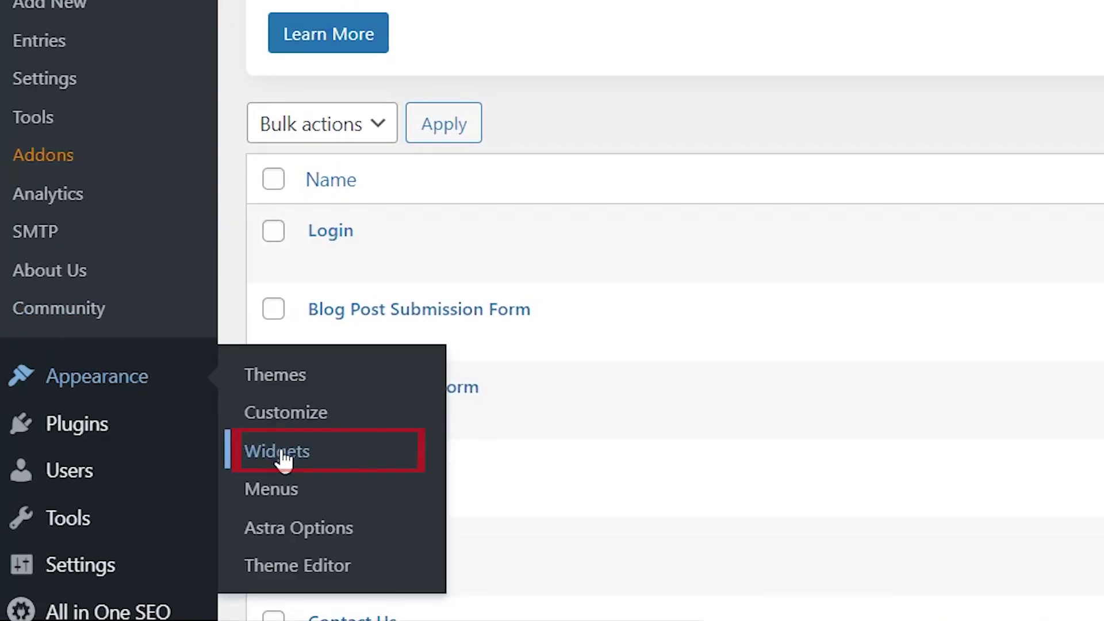
pyautogui.click(282, 454)
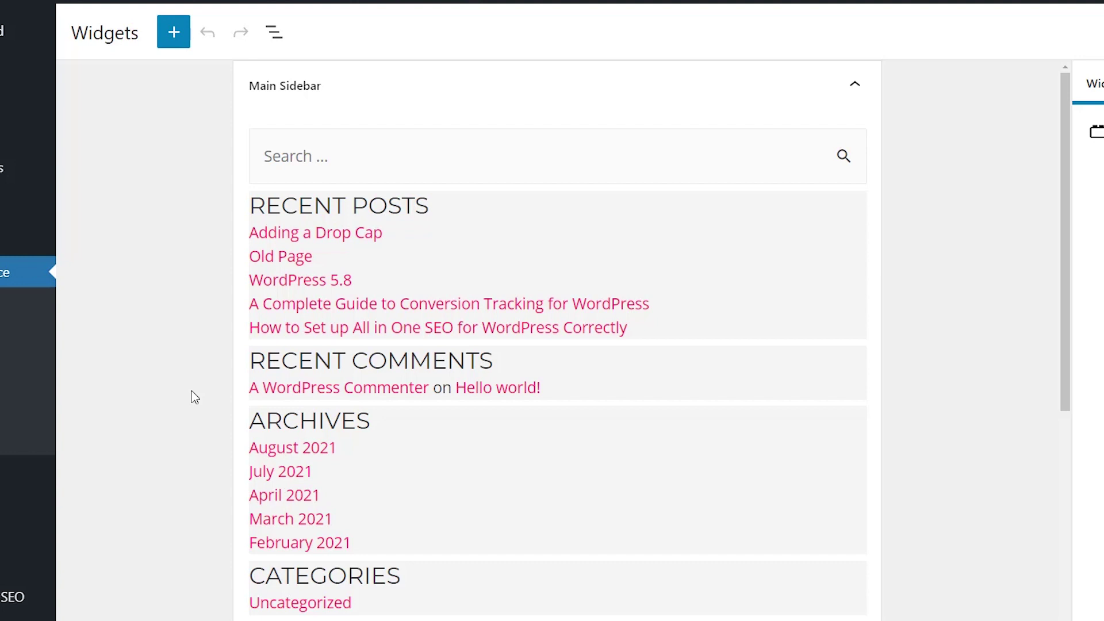
pyautogui.scroll(-6, 191, 397)
pyautogui.scroll(3, 192, 398)
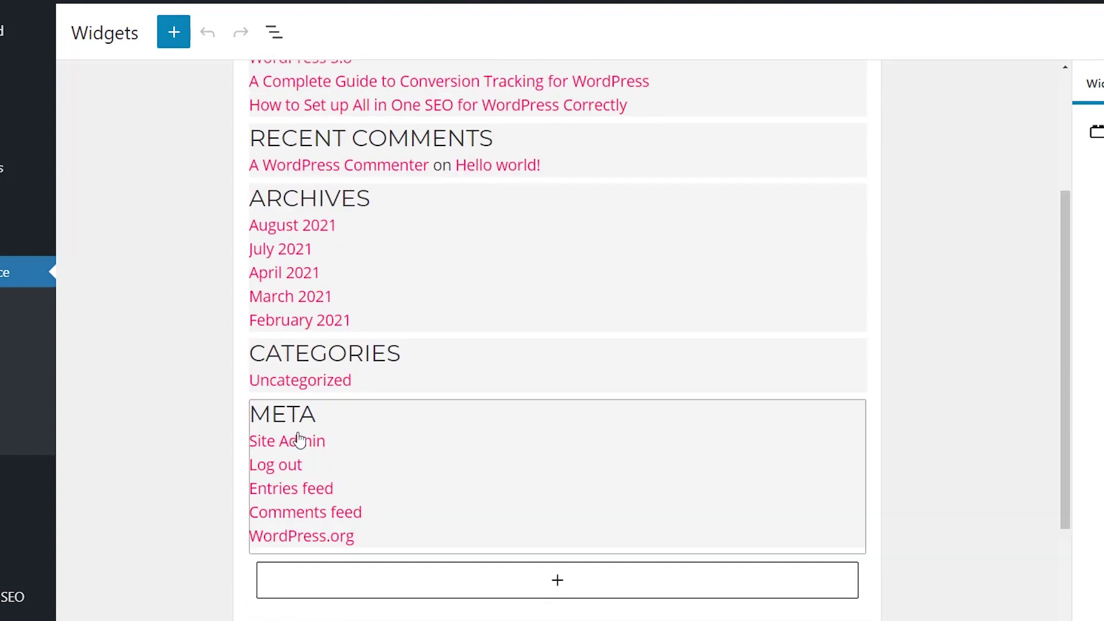
pyautogui.click(557, 580)
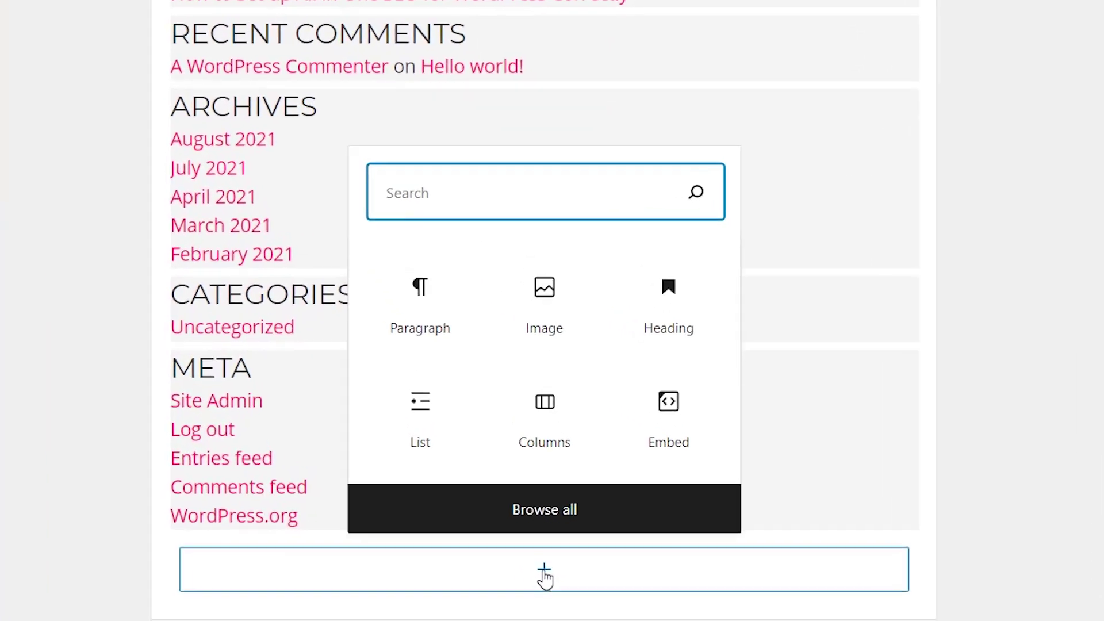
pyautogui.write('wpfo')
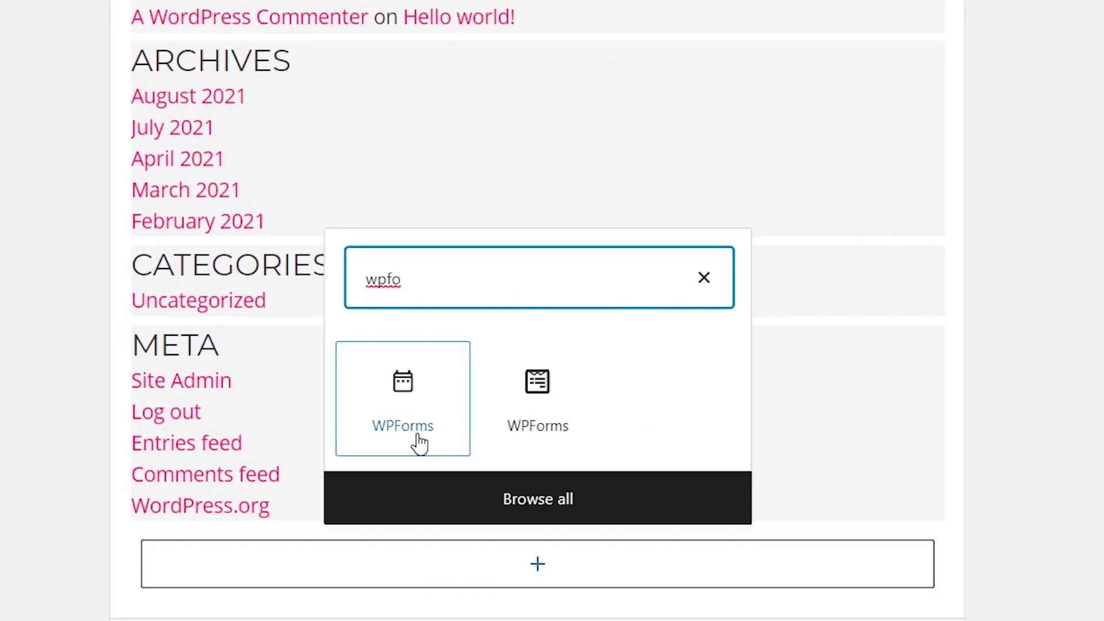
pyautogui.click(419, 442)
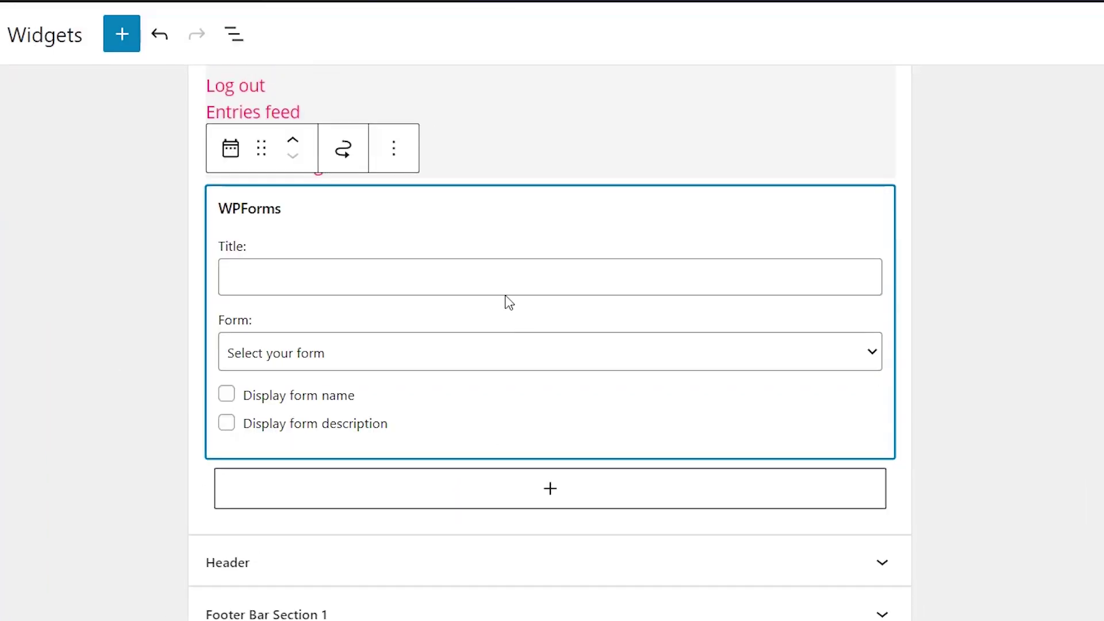
# - Set the widget to show the Login form with its name displayed, then visit the live site
pyautogui.click(485, 357)
pyautogui.click(273, 508)
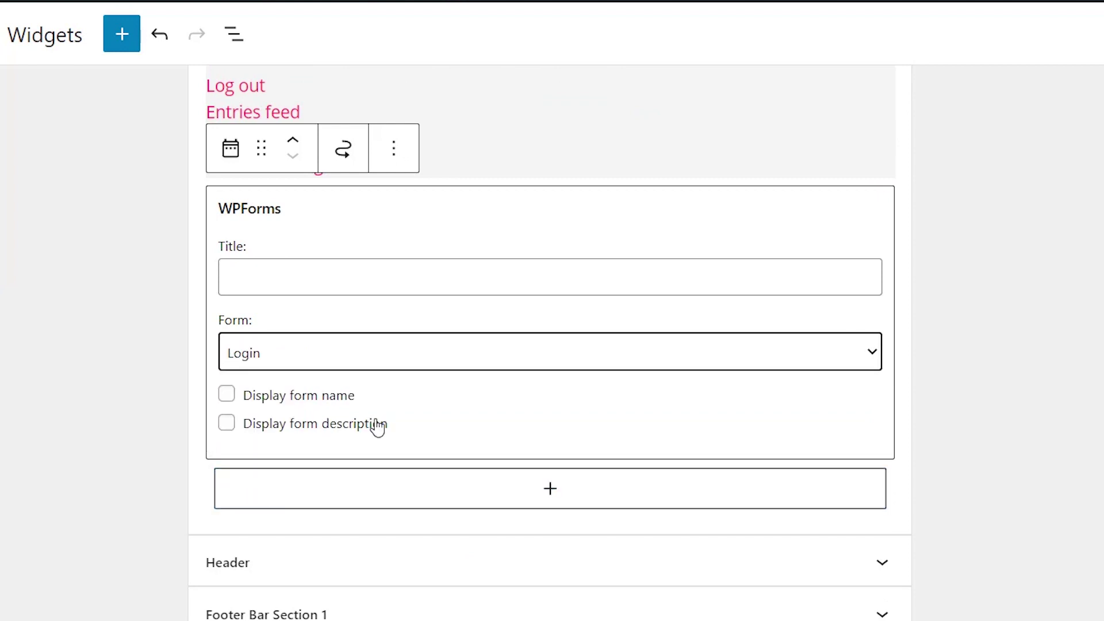
pyautogui.click(376, 281)
pyautogui.write('Logi')
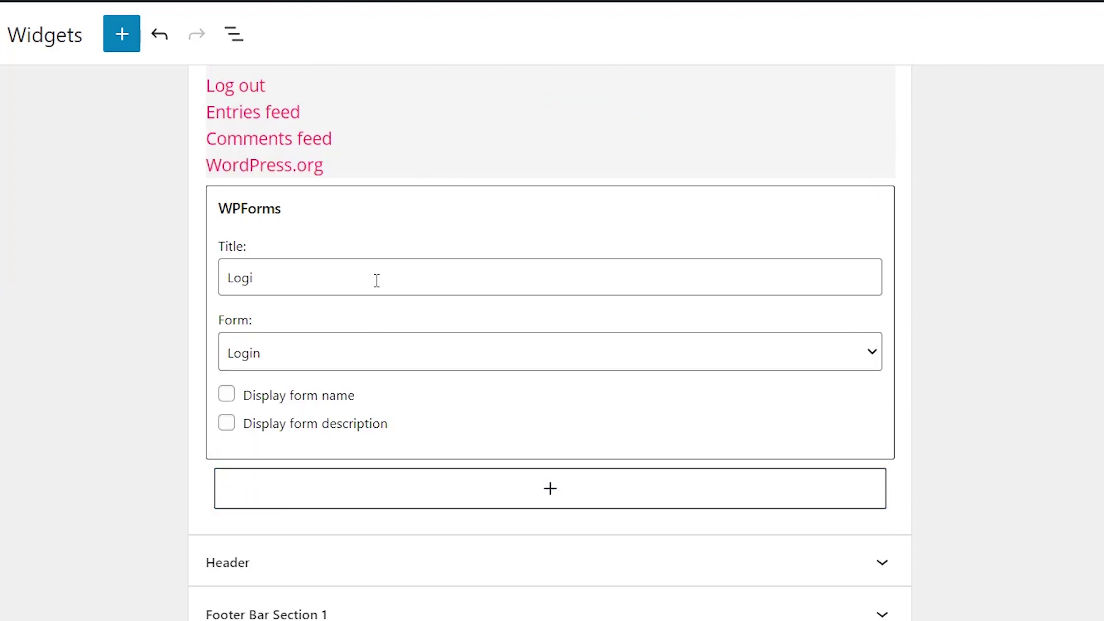
pyautogui.press('BackSpace')
pyautogui.press('BackSpace')
pyautogui.press('BackSpace')
pyautogui.press('BackSpace')
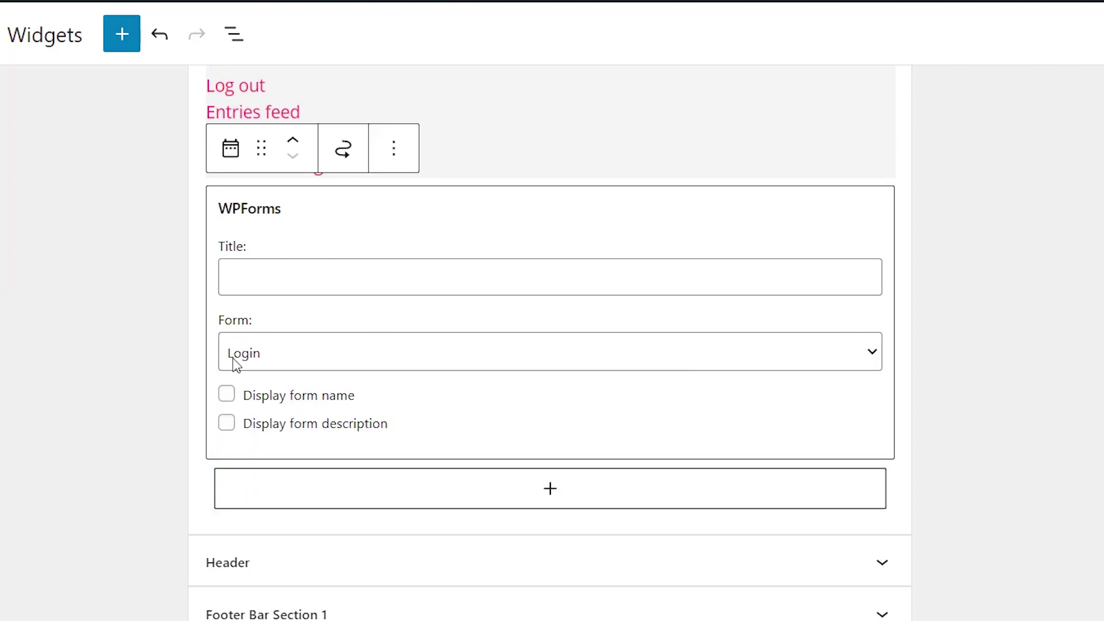
pyautogui.click(227, 394)
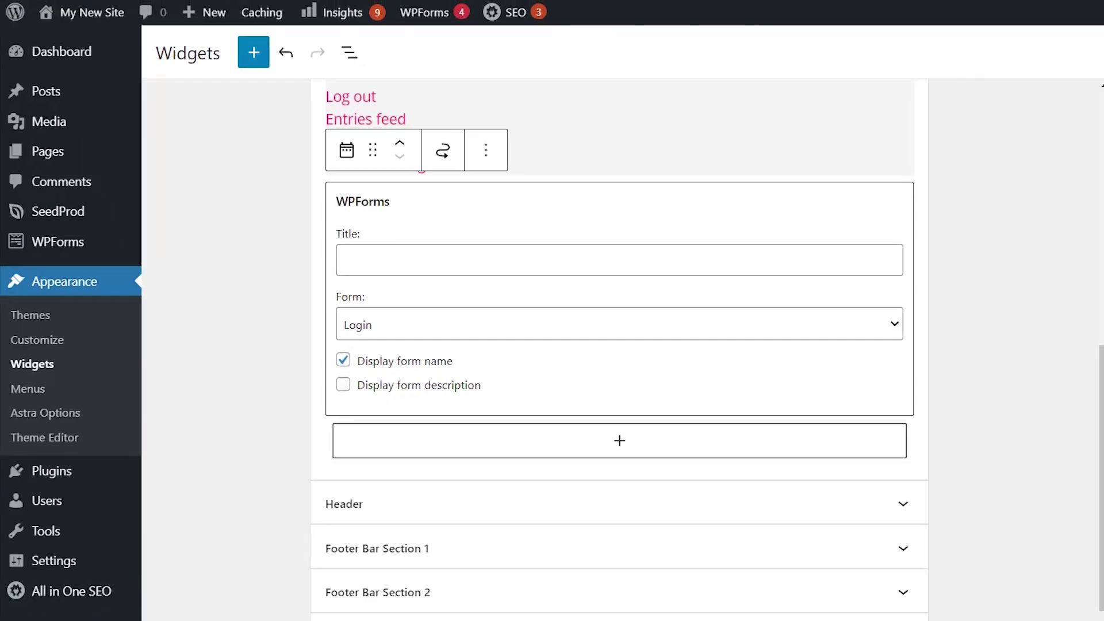
pyautogui.moveTo(115, 17)
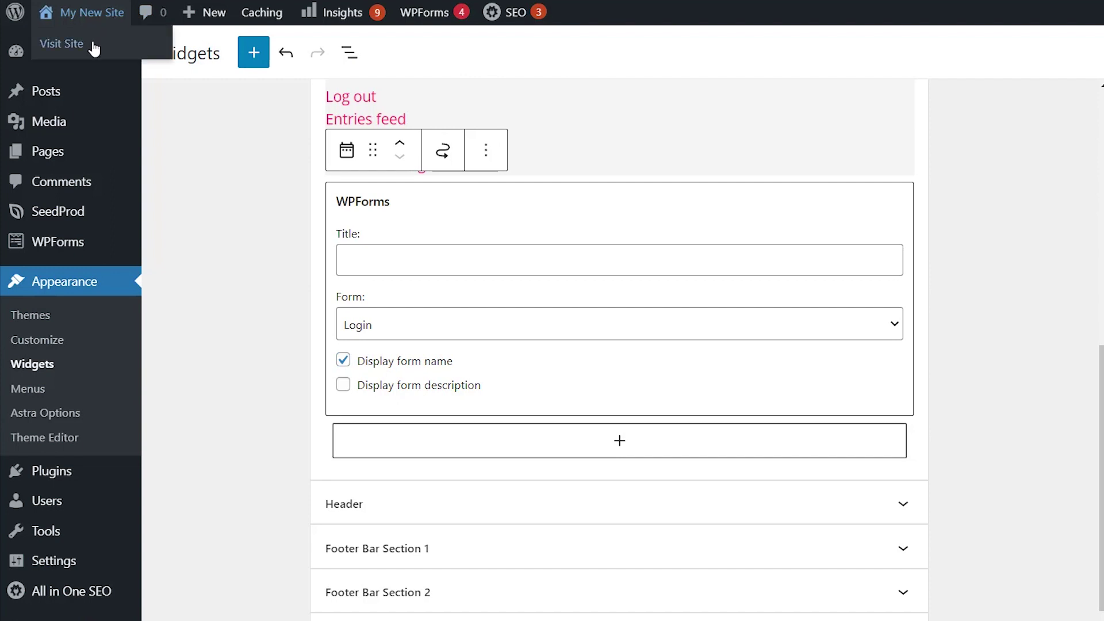
pyautogui.click(92, 45)
# - Scroll the live site to check the Login form in the sidebar
pyautogui.scroll(-5, 977, 301)
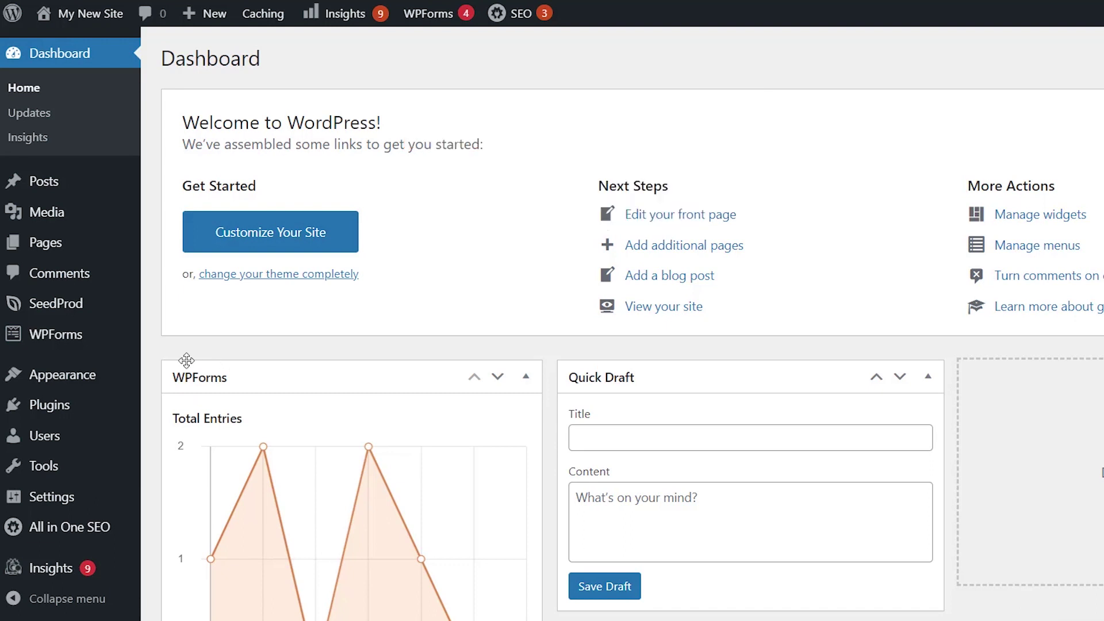
# - Open SeedProd Pages and begin setting up a custom Login page
pyautogui.moveTo(79, 309)
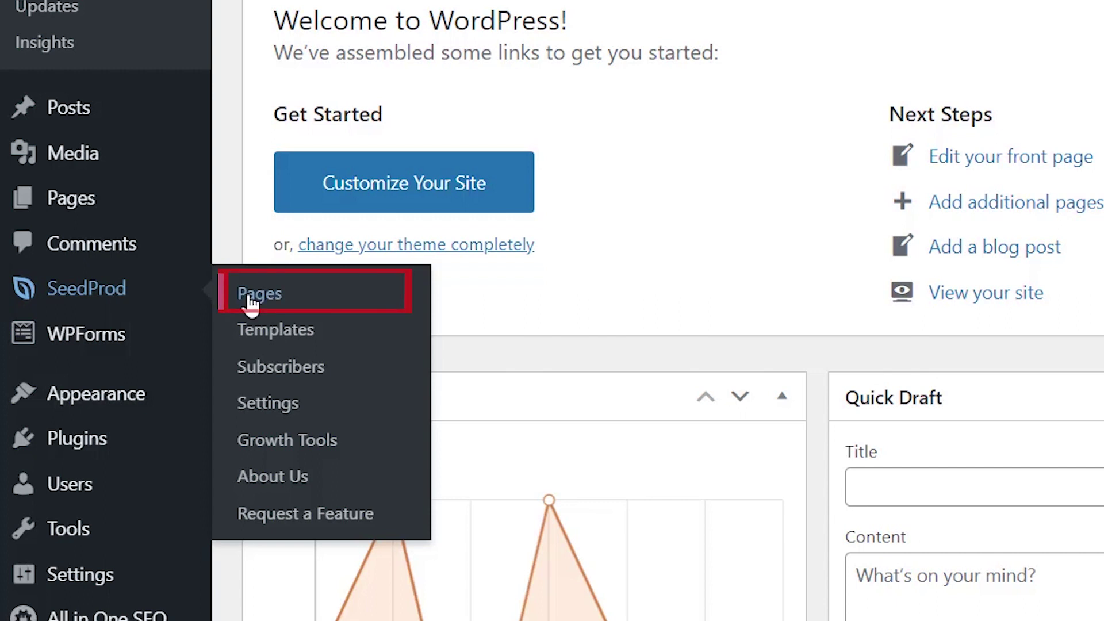
pyautogui.click(220, 299)
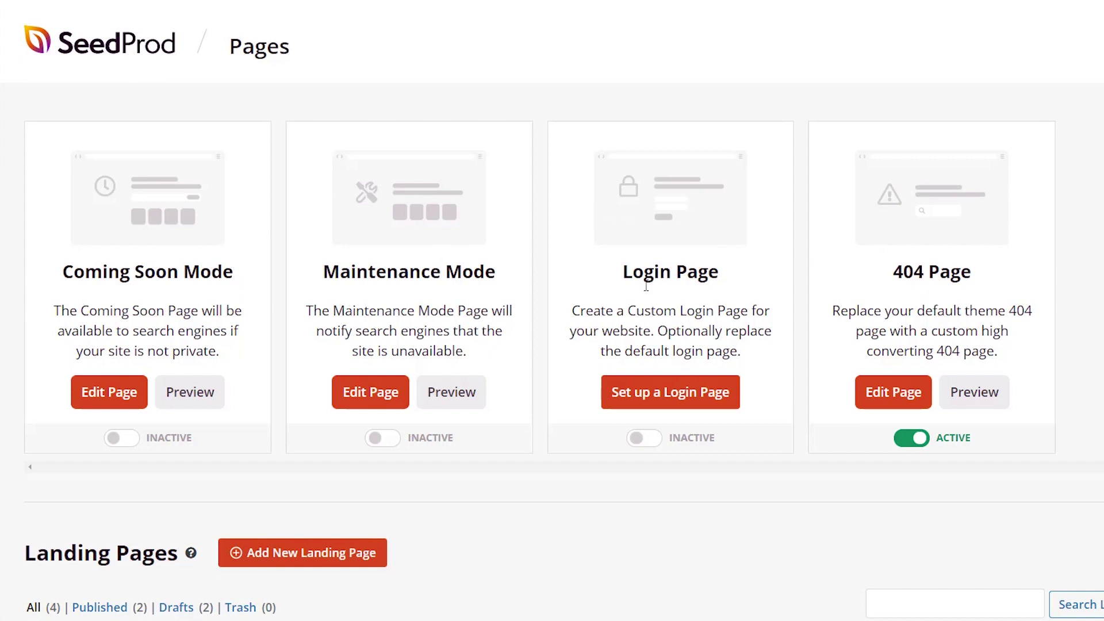
pyautogui.scroll(-3, 592, 308)
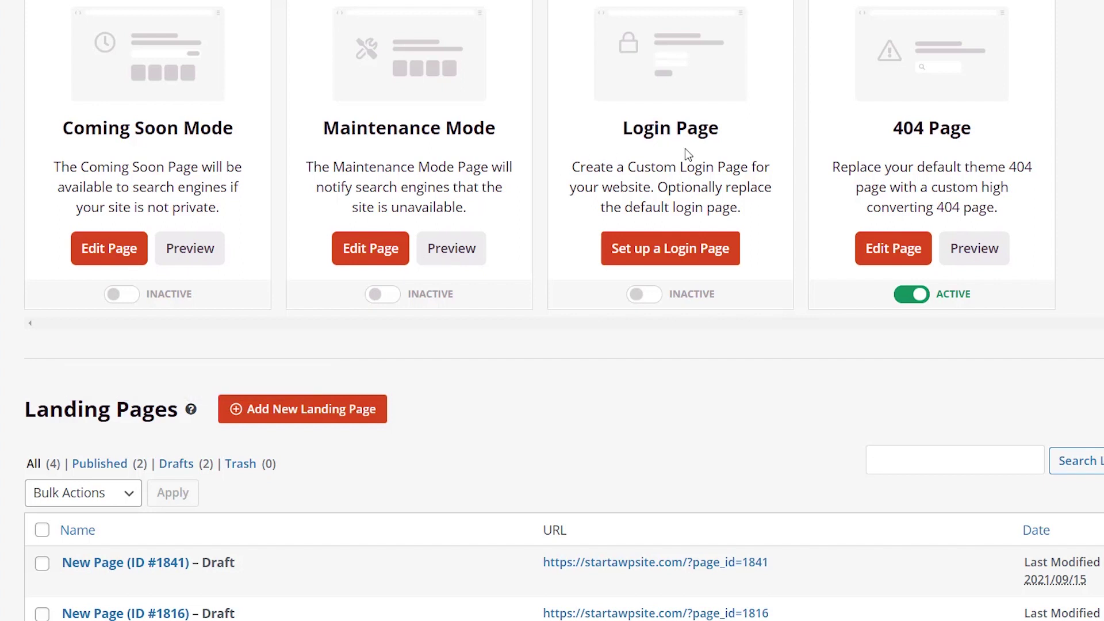
pyautogui.click(668, 253)
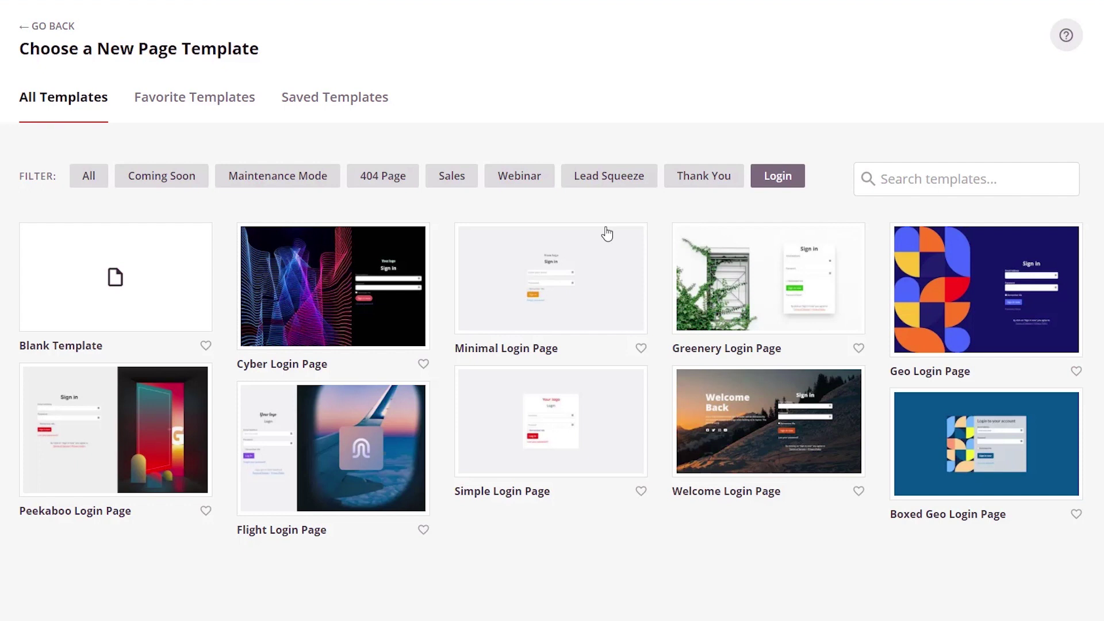
# - Choose the Boxed Geo Login Page template and start entering the page name
pyautogui.moveTo(600, 233)
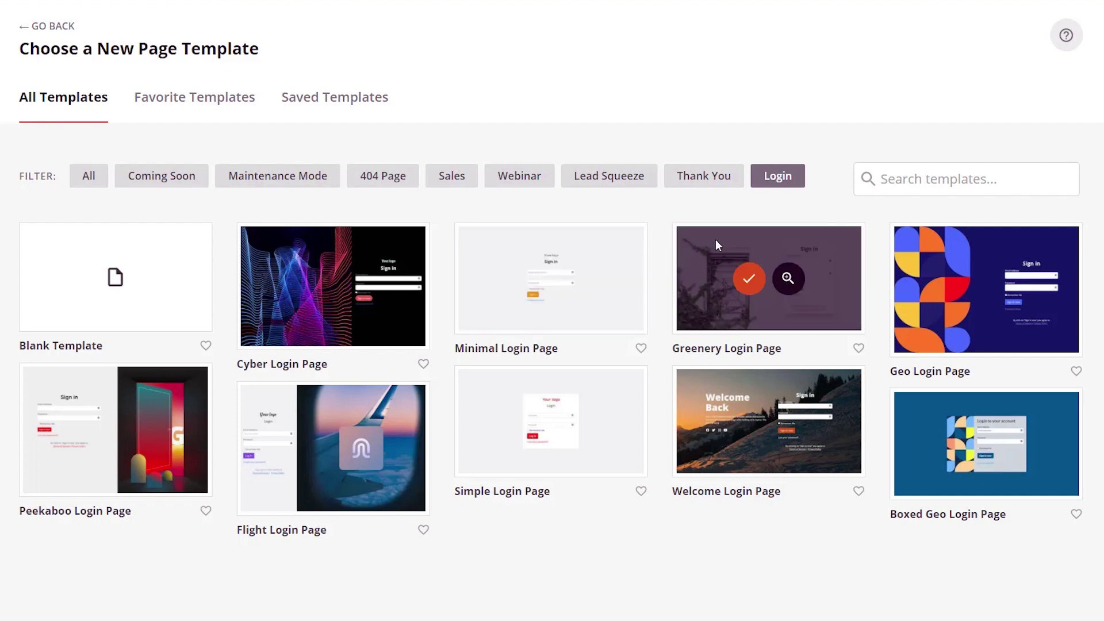
pyautogui.moveTo(959, 305)
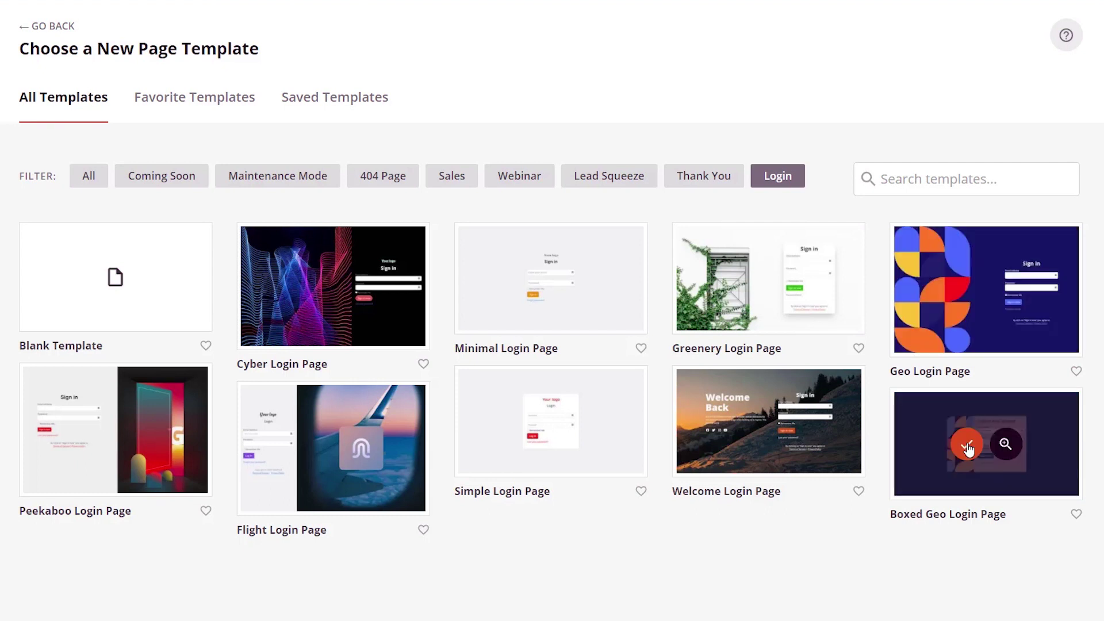
pyautogui.click(967, 444)
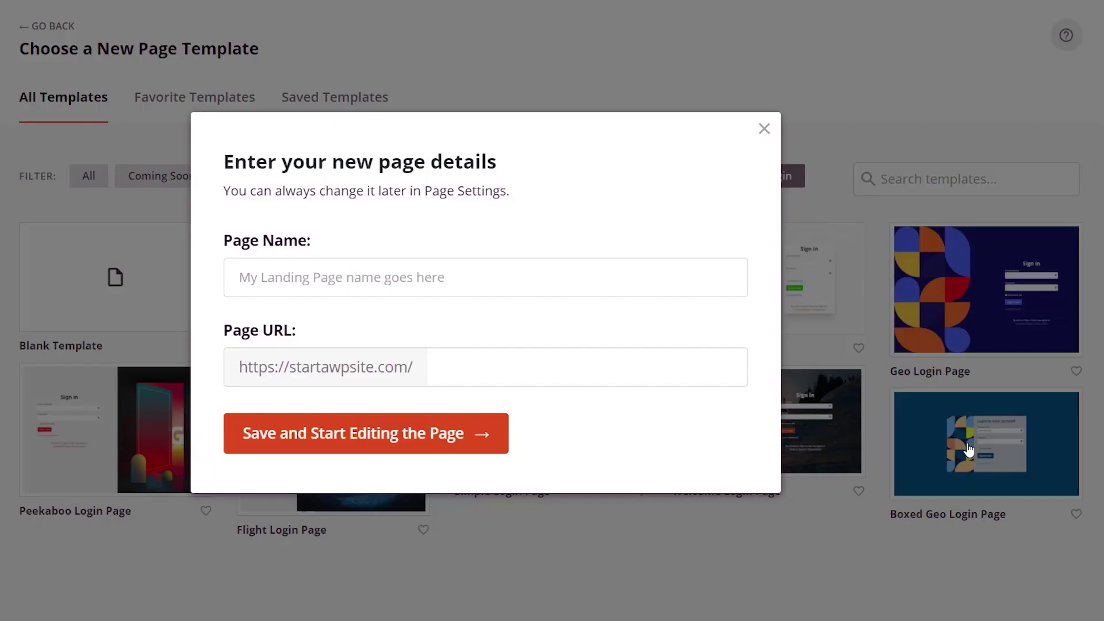
pyautogui.click(396, 280)
# - Name the page 'login page' and save it, then try a lake photo and undo it
pyautogui.write('login page')
pyautogui.click(394, 439)
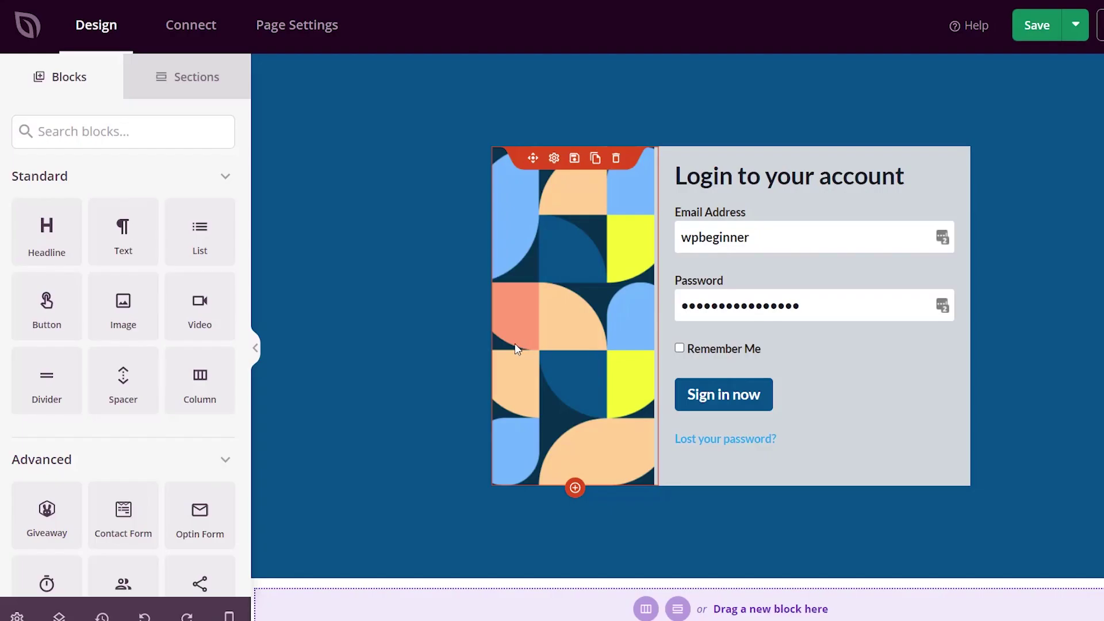
pyautogui.click(549, 275)
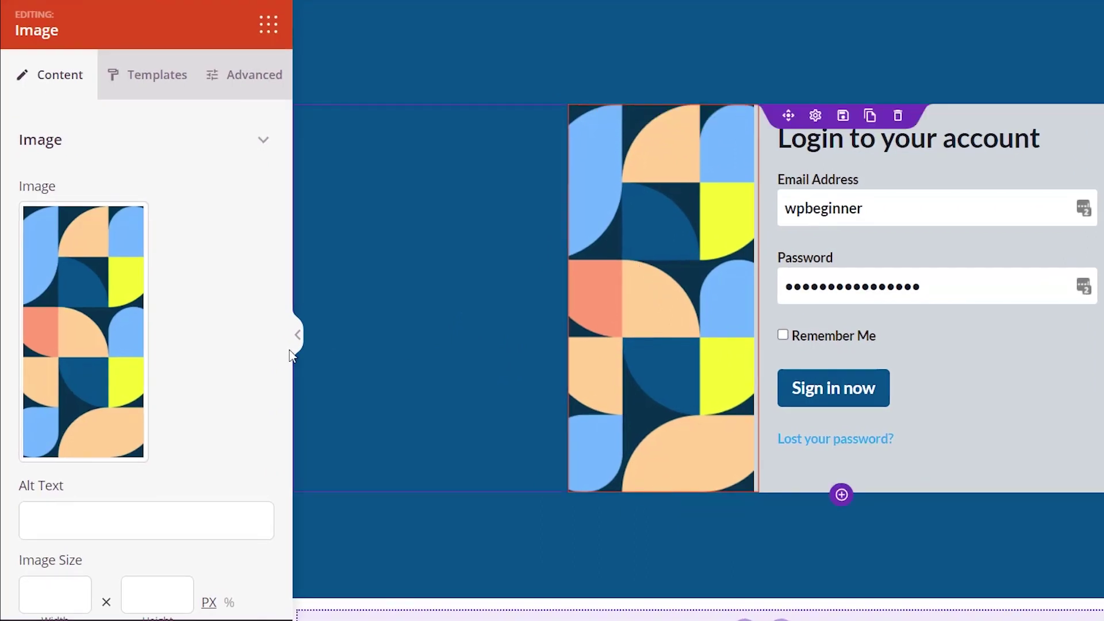
pyautogui.moveTo(81, 346)
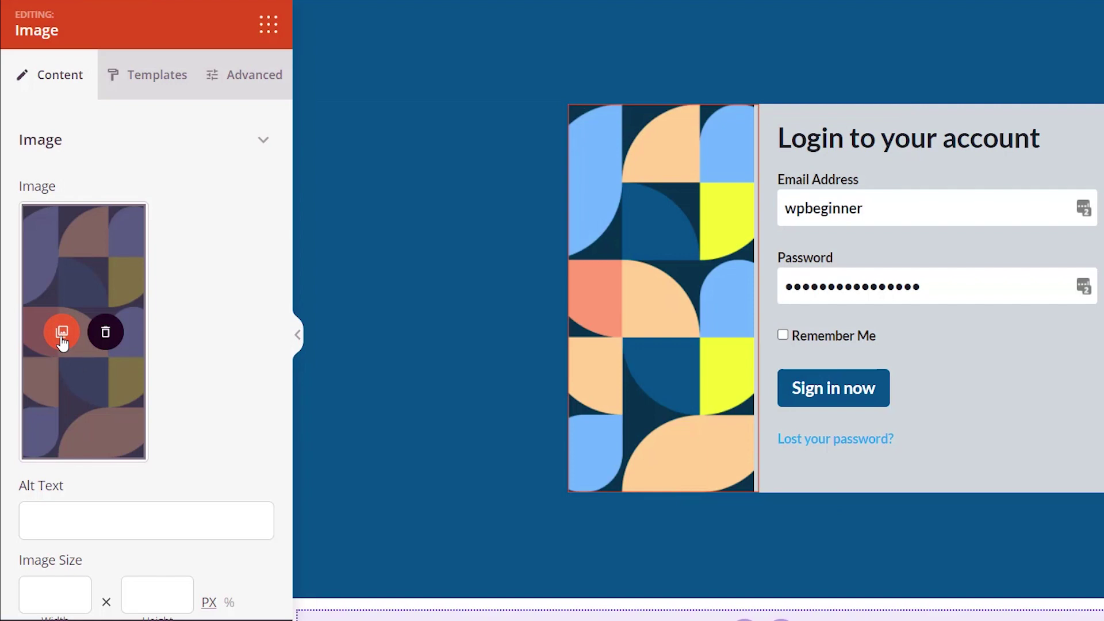
pyautogui.click(62, 336)
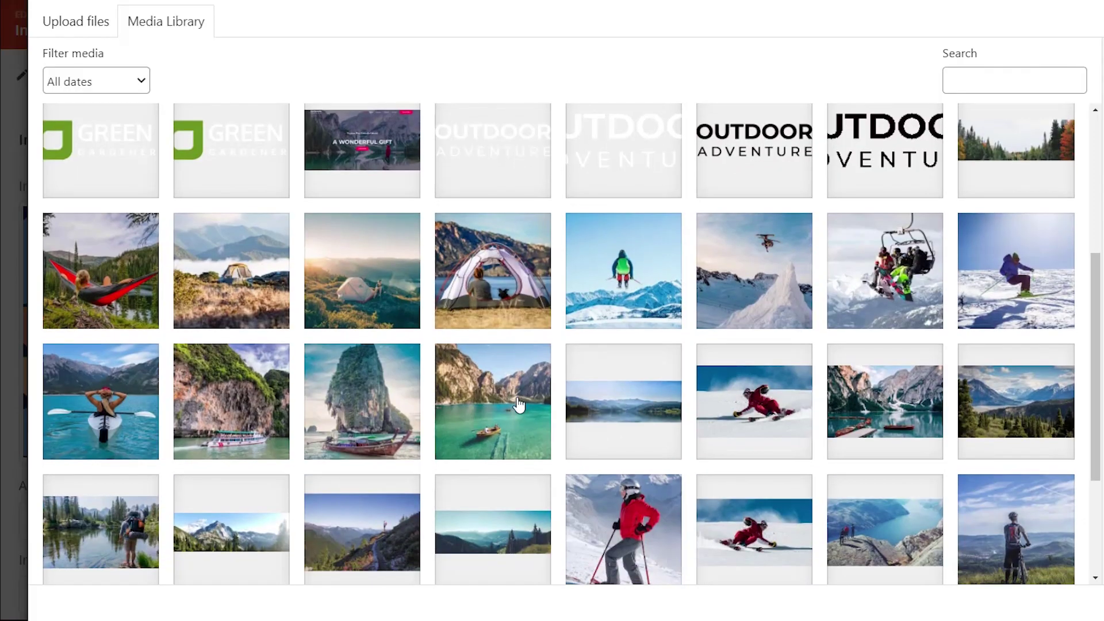
pyautogui.click(520, 435)
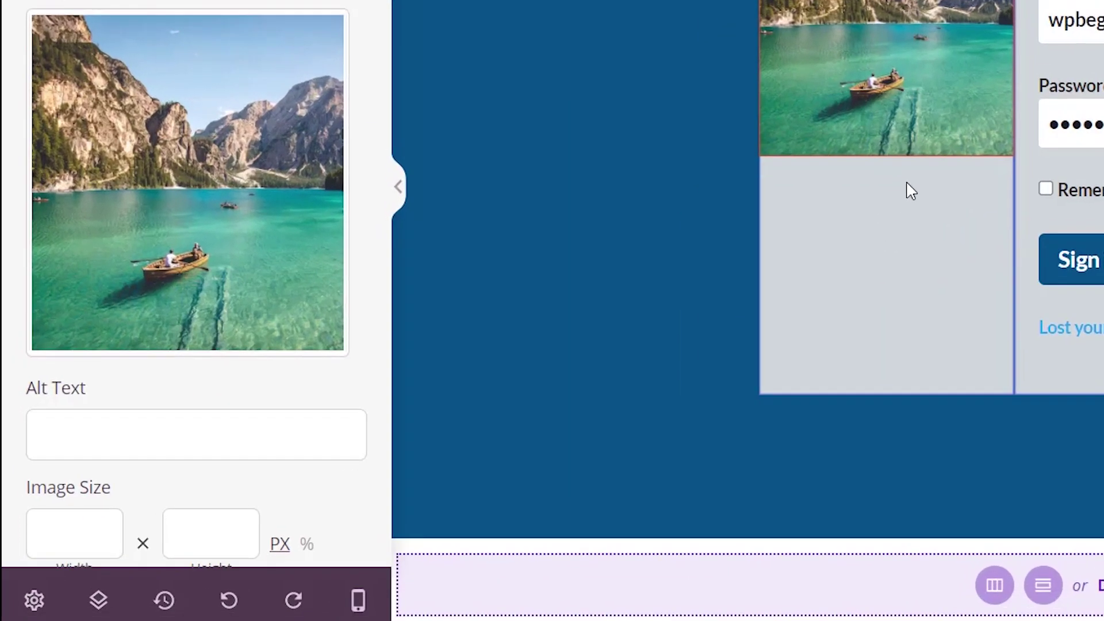
pyautogui.click(260, 603)
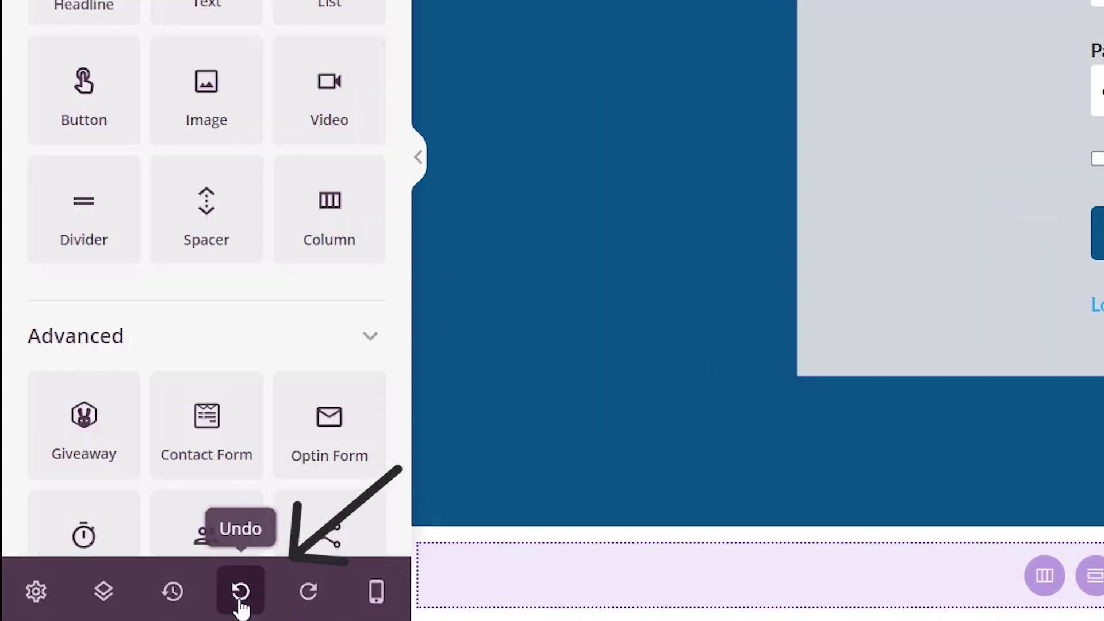
pyautogui.click(241, 604)
pyautogui.click(240, 605)
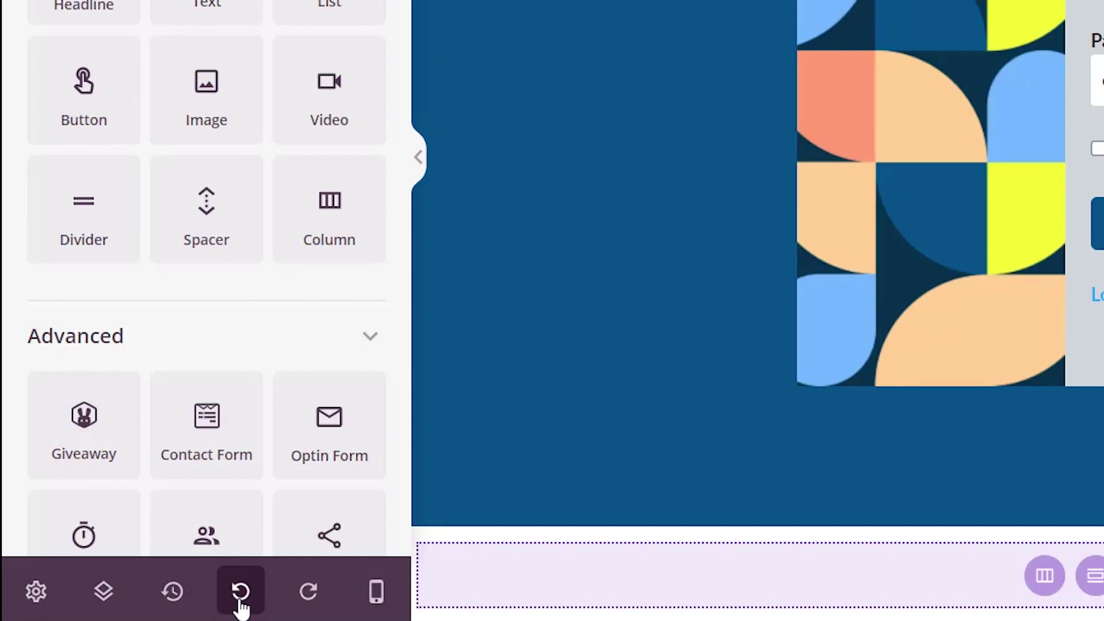
# - Replace the geometric side image with the kayak photo from the Media Library
pyautogui.click(949, 235)
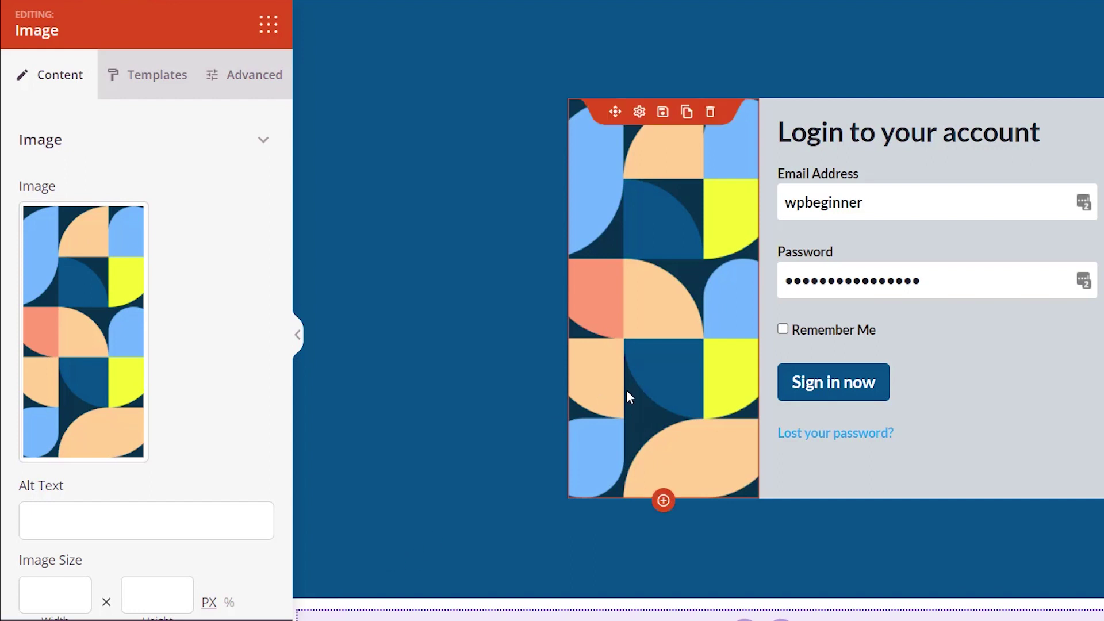
pyautogui.moveTo(78, 395)
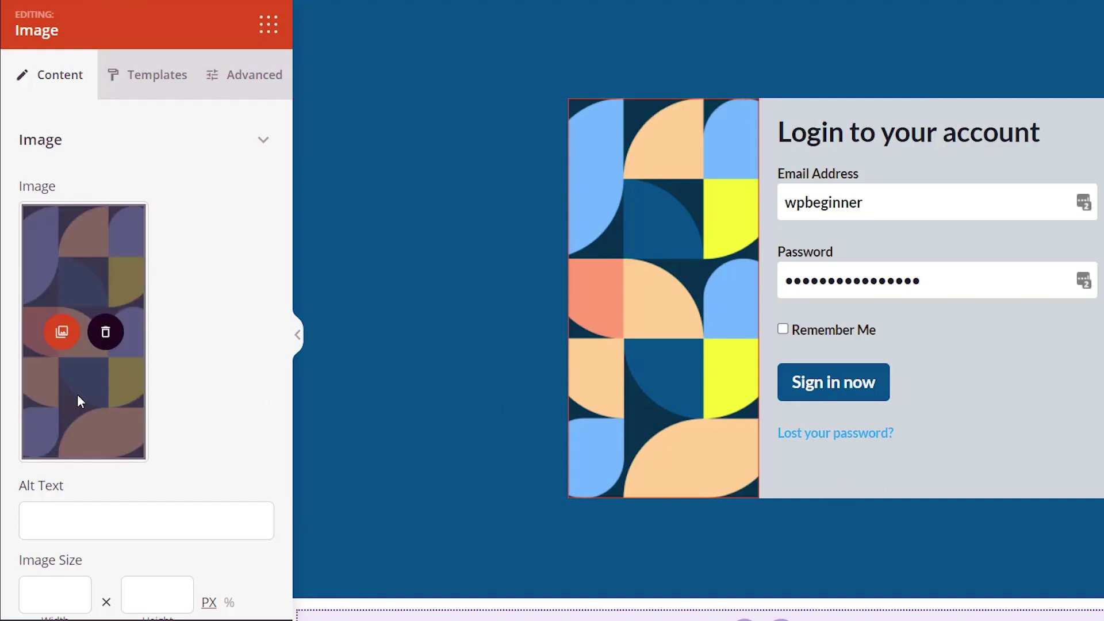
pyautogui.click(58, 340)
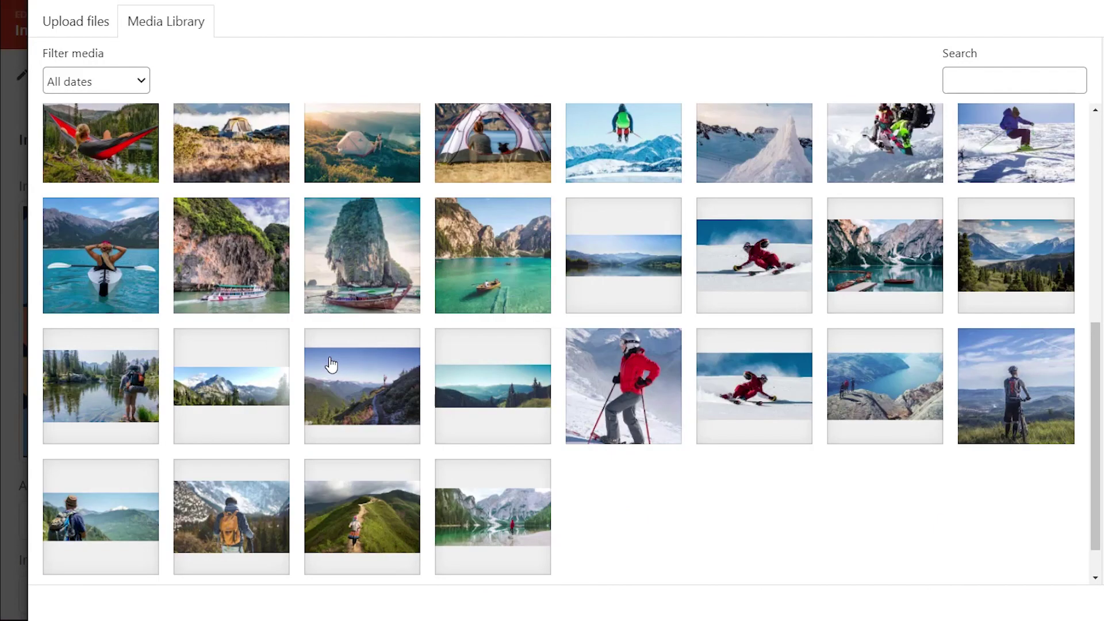
pyautogui.click(102, 276)
pyautogui.click(1041, 602)
pyautogui.scroll(-3, 138, 384)
# - Delete the kayak image and insert the waterfall stock image found by searching 'outdoor'
pyautogui.scroll(3, 138, 386)
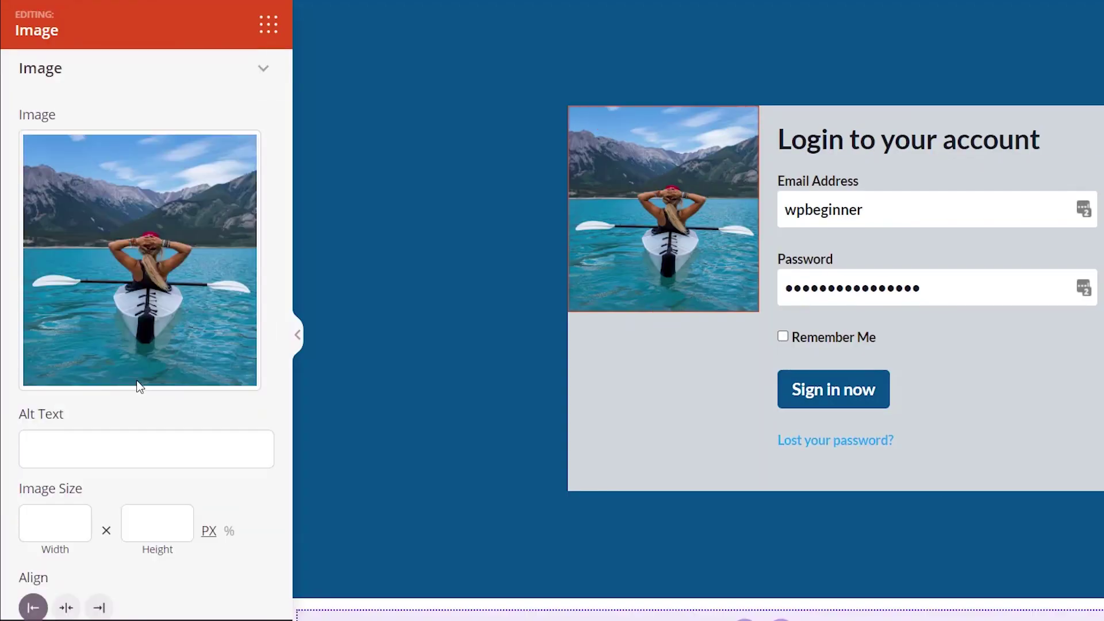
pyautogui.click(161, 328)
pyautogui.click(201, 315)
pyautogui.click(475, 311)
pyautogui.write('outdoor')
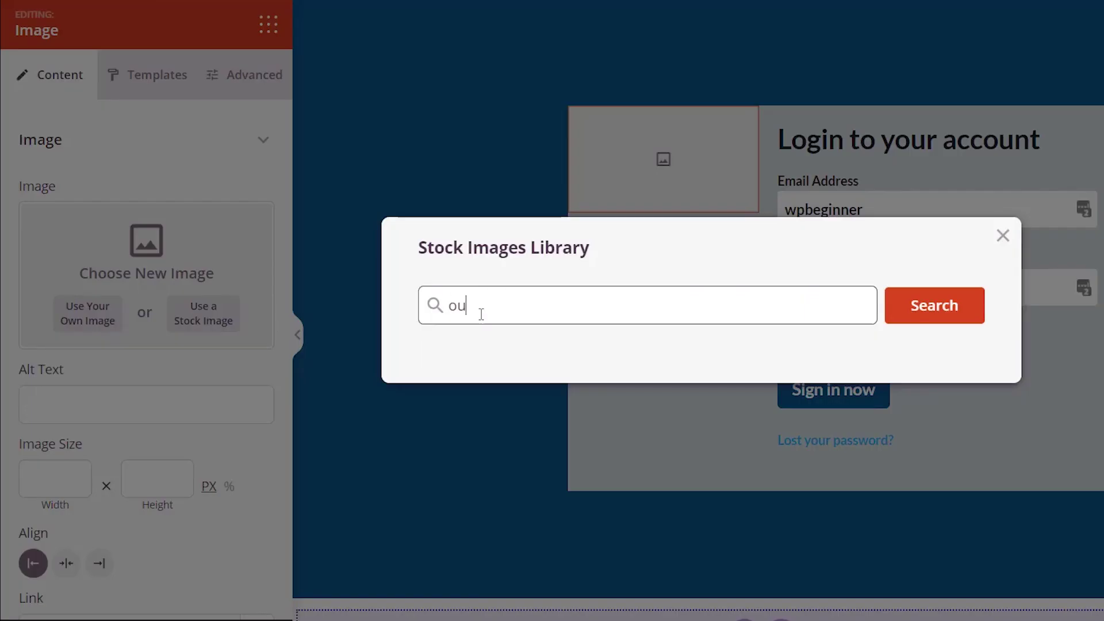
pyautogui.press('Return')
pyautogui.click(682, 429)
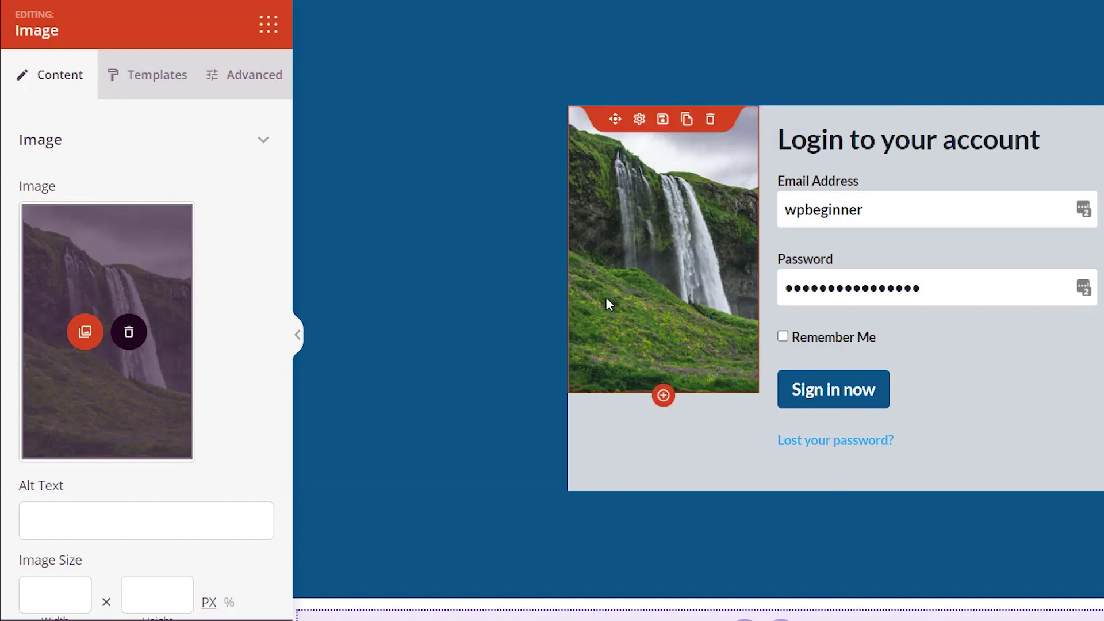
pyautogui.click(849, 396)
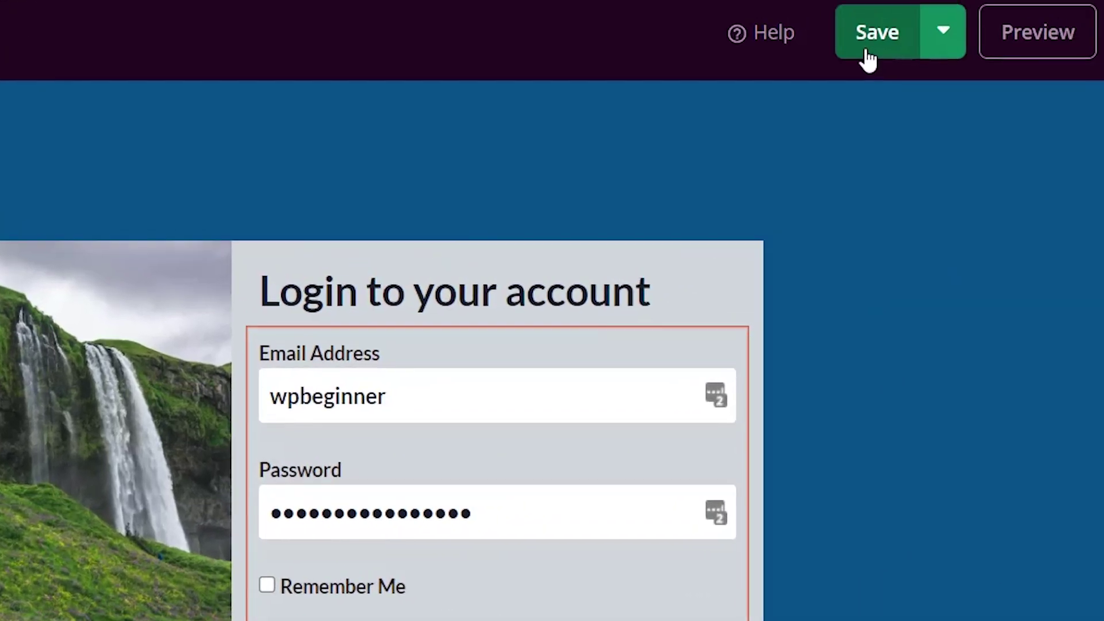
# - Save the login page design and switch the SeedProd Login Page to Active
pyautogui.click(868, 55)
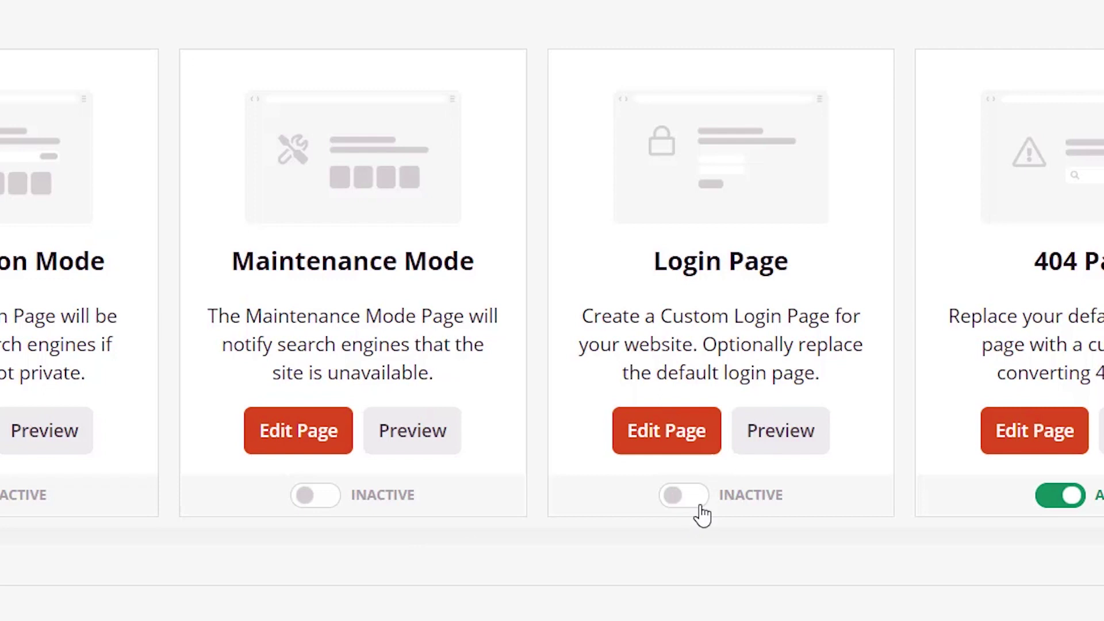
pyautogui.click(694, 506)
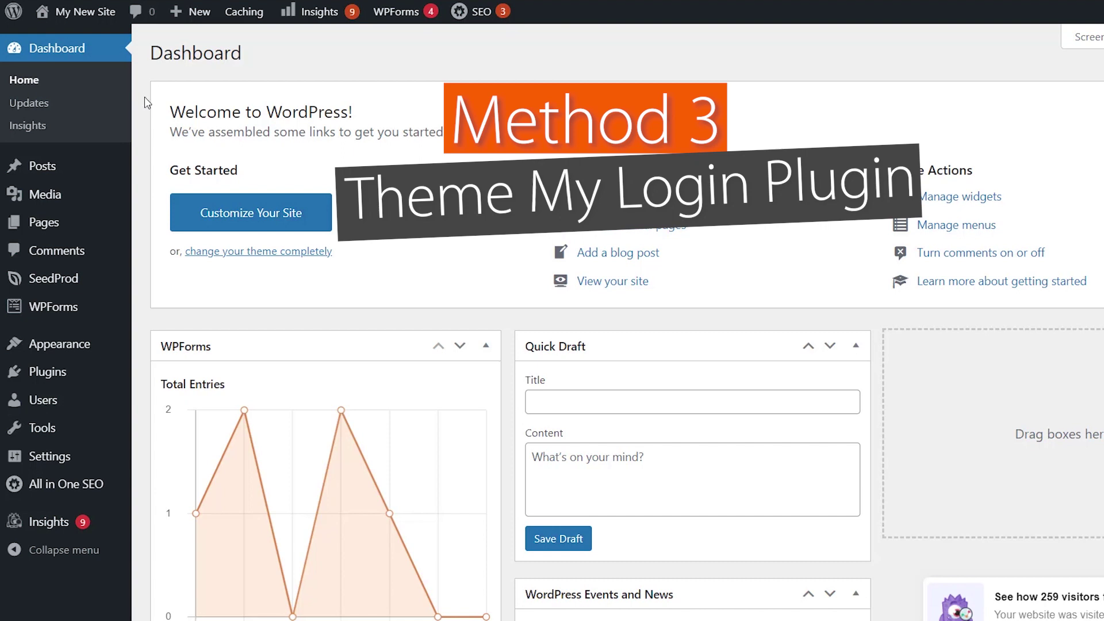
# - Search the plugin directory for 'theme my login' and install the Theme My Login plugin
pyautogui.moveTo(54, 374)
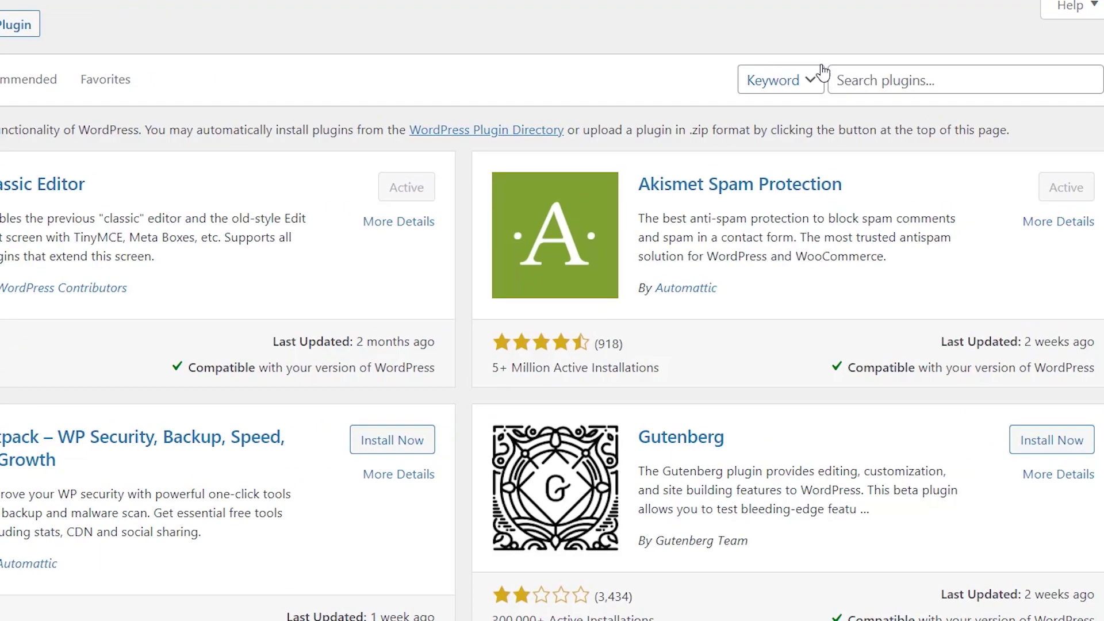
pyautogui.click(842, 79)
pyautogui.write('t')
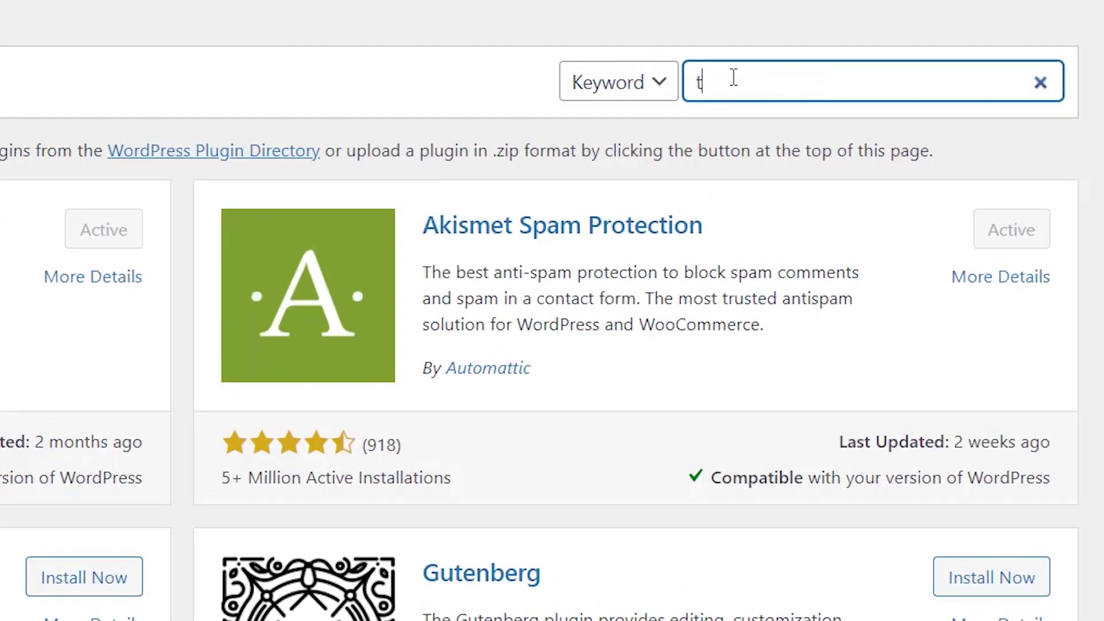
pyautogui.write('heme my log')
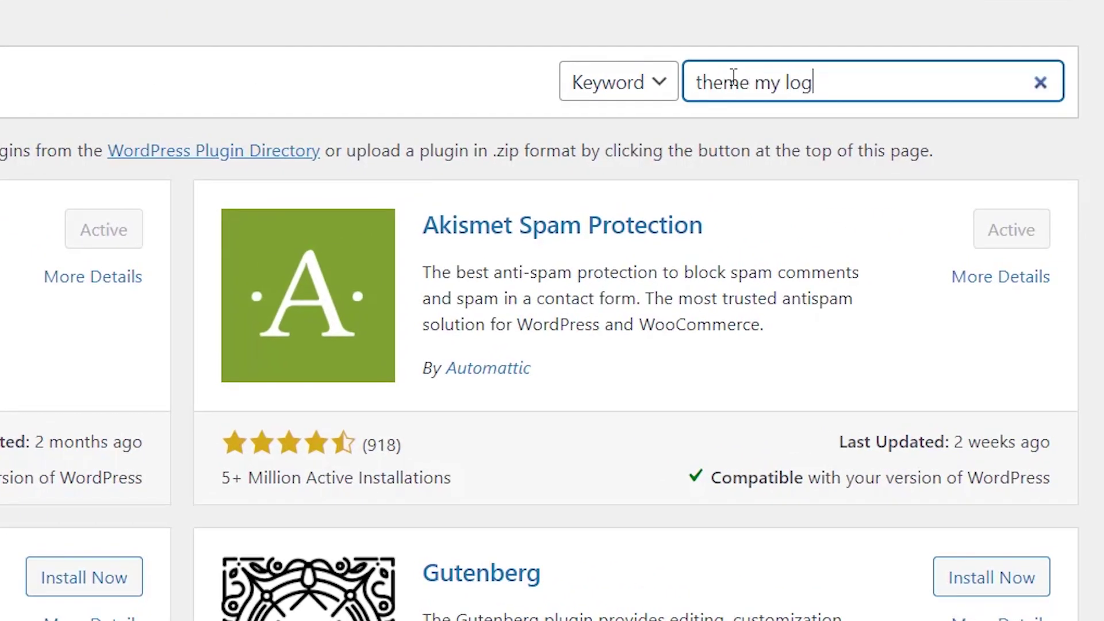
pyautogui.write('in')
pyautogui.click(804, 281)
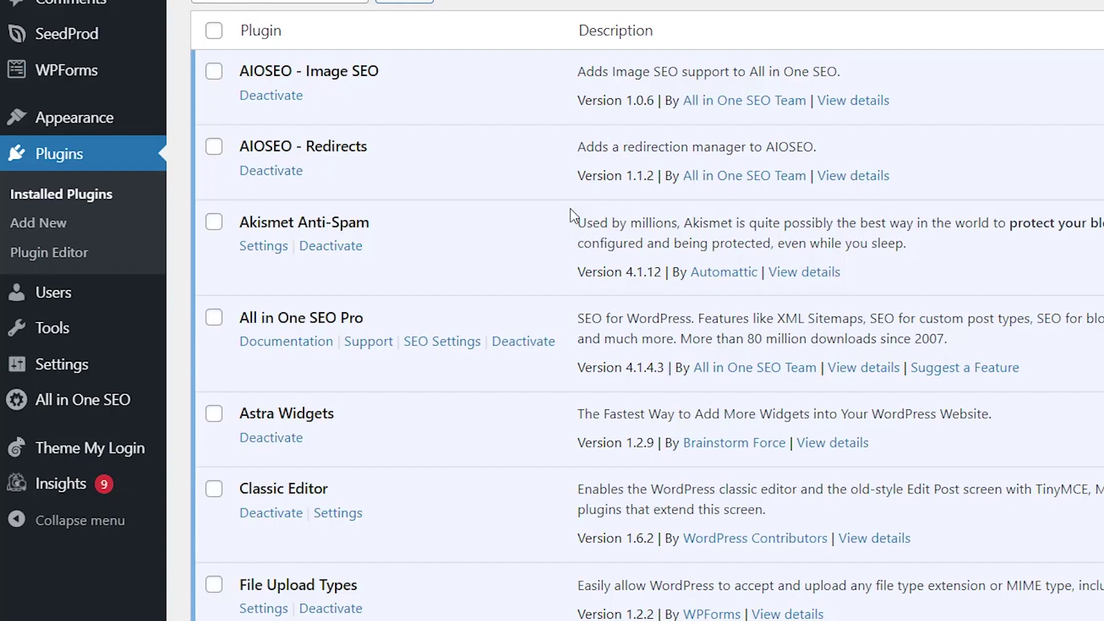
# - Tick Passwords and Auto-Login in Theme My Login's General settings and save the changes
pyautogui.moveTo(70, 457)
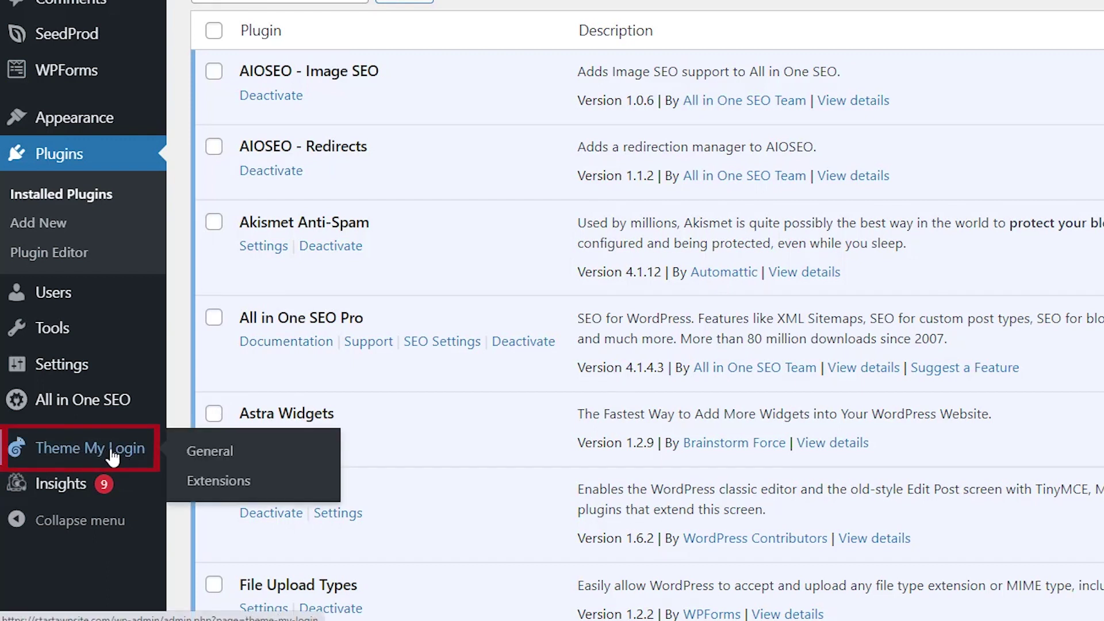
pyautogui.click(217, 460)
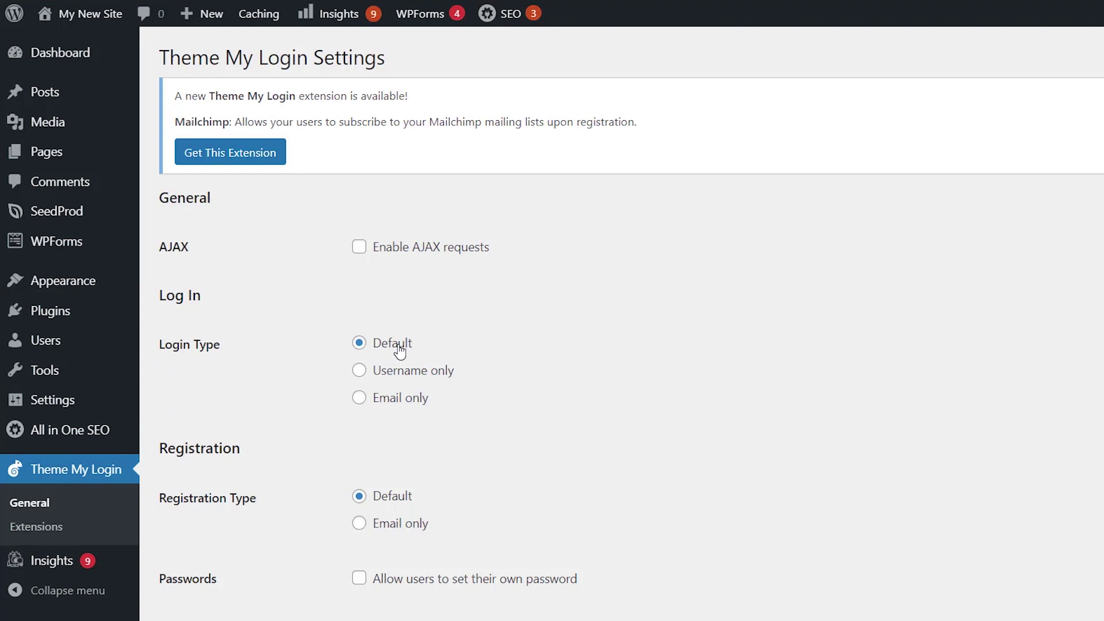
pyautogui.scroll(-5, 298, 385)
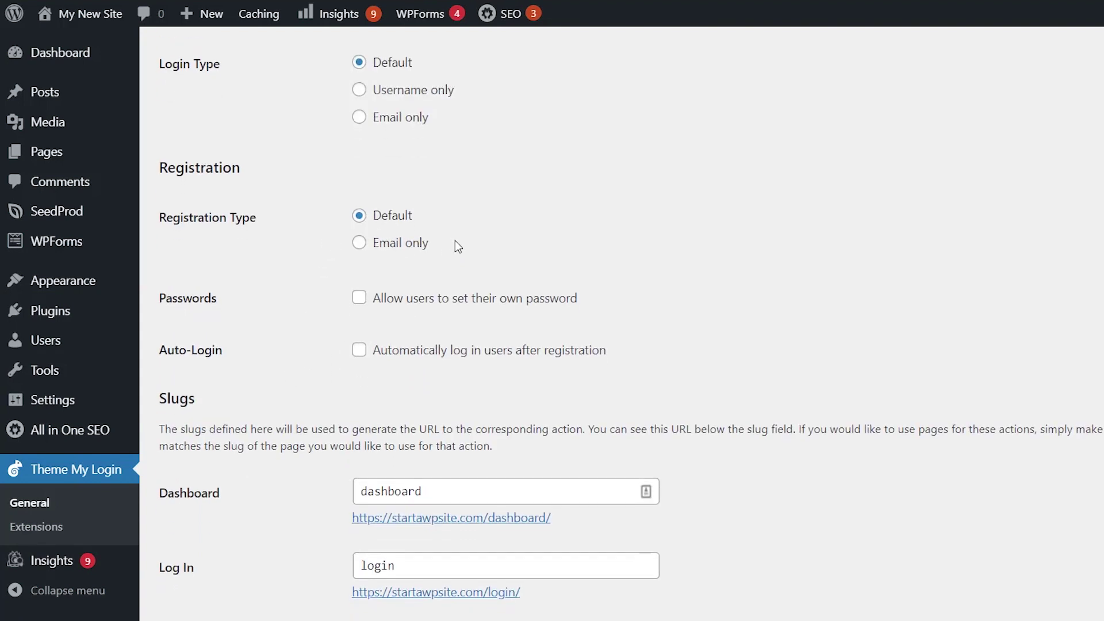
pyautogui.scroll(-4, 454, 242)
pyautogui.scroll(3, 345, 209)
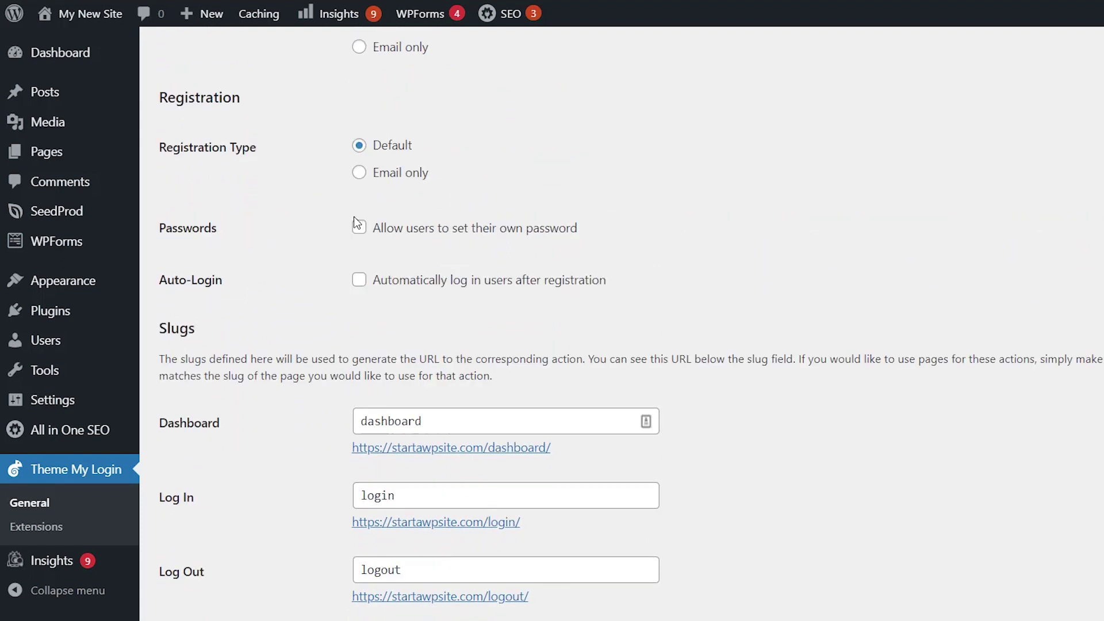
pyautogui.click(357, 230)
pyautogui.click(362, 283)
pyautogui.scroll(-3, 336, 309)
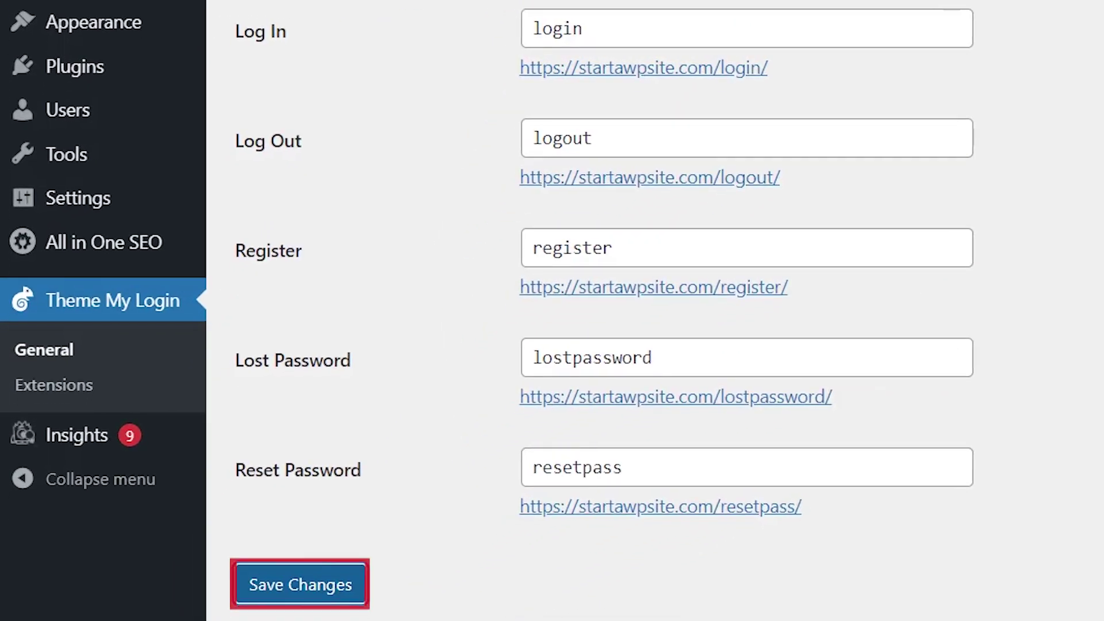
pyautogui.click(300, 585)
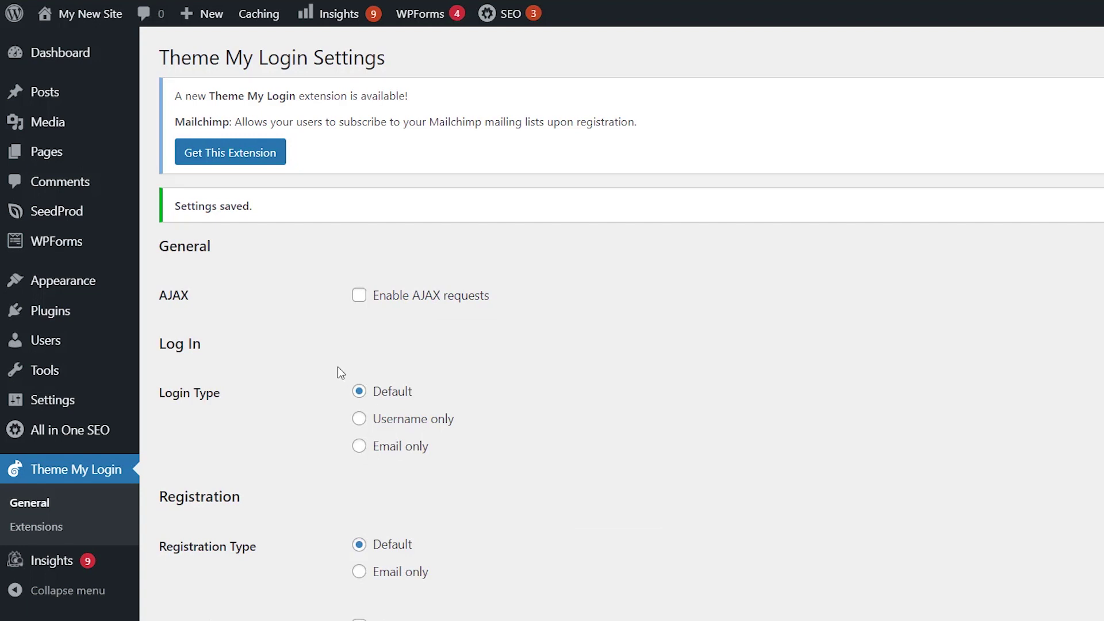
# - Drag a Shortcode block into the top of Main Sidebar and paste [theme-my-login] into it
pyautogui.moveTo(90, 280)
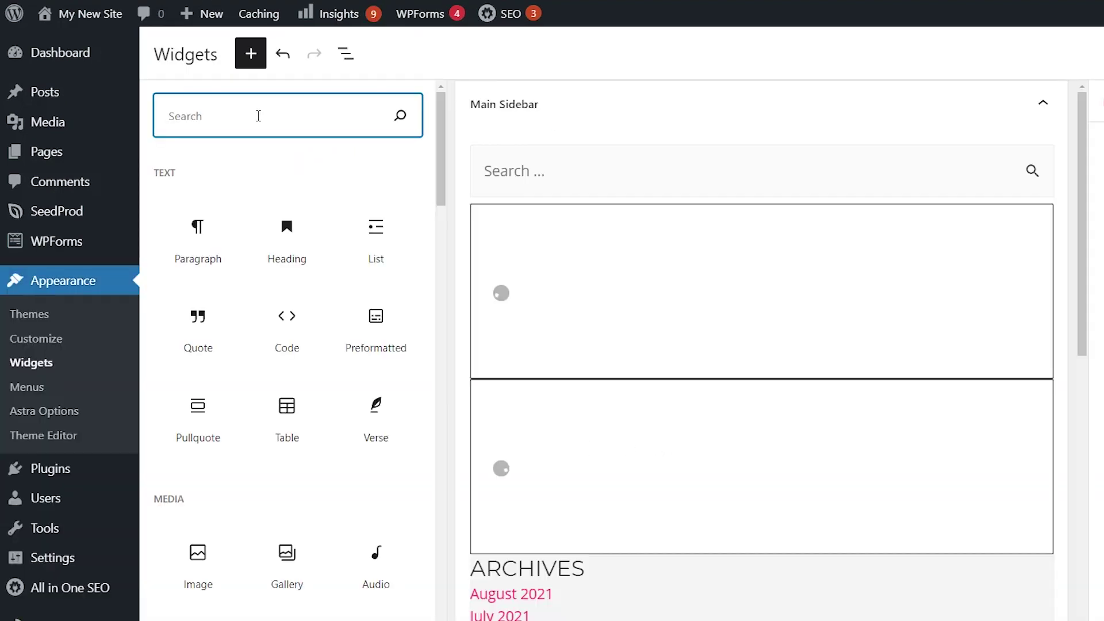
pyautogui.write('shor')
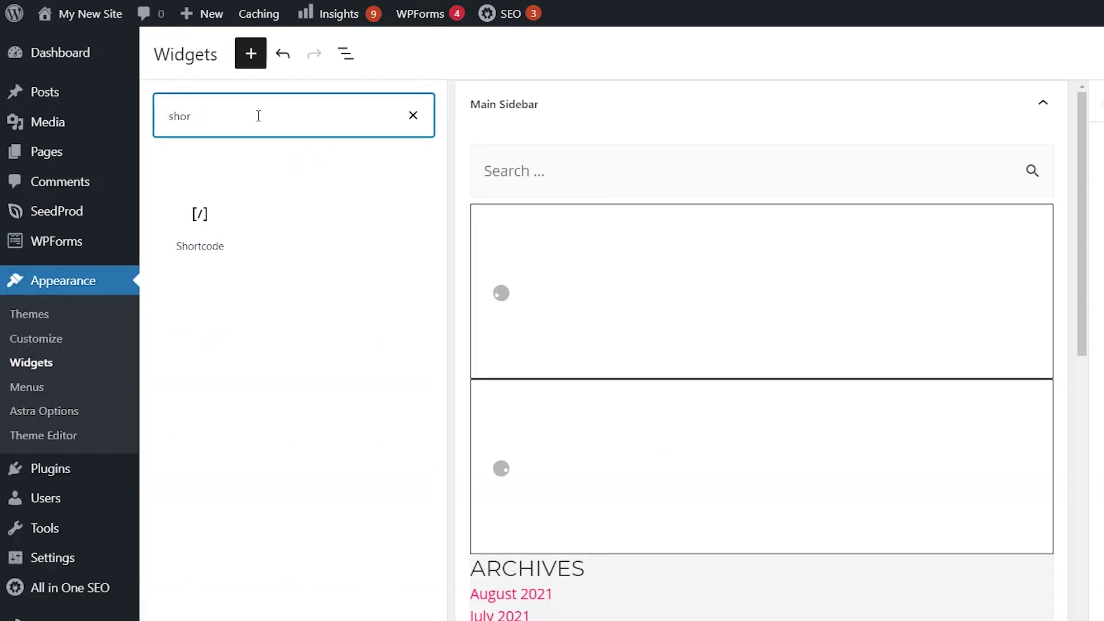
pyautogui.moveTo(196, 215); pyautogui.dragTo(642, 137)
pyautogui.write('[theme-my-login]')
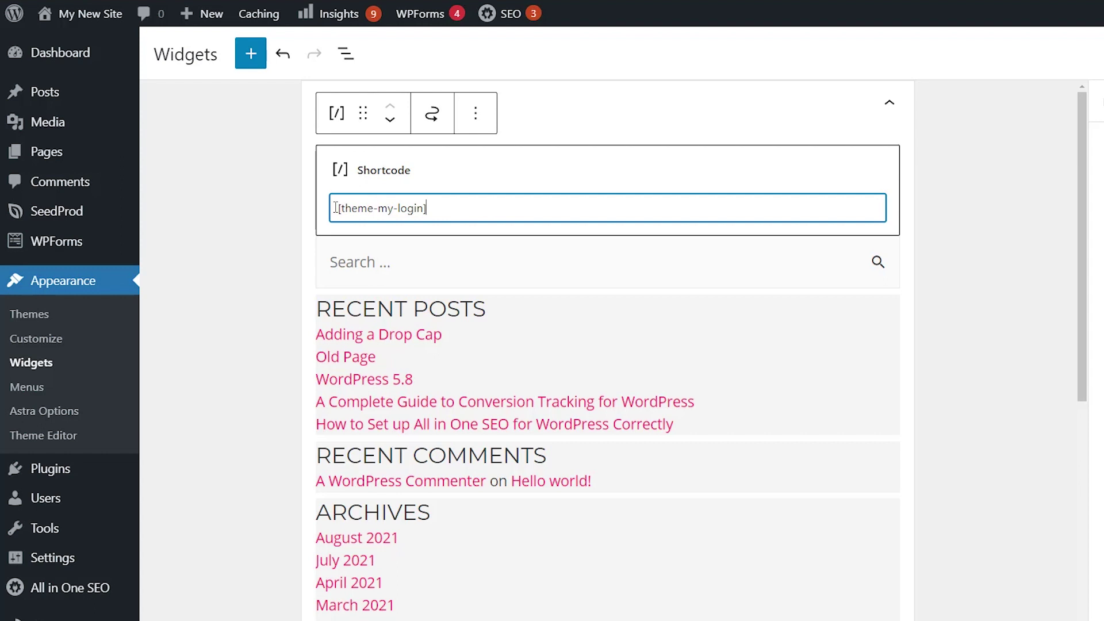
pyautogui.click(1055, 159)
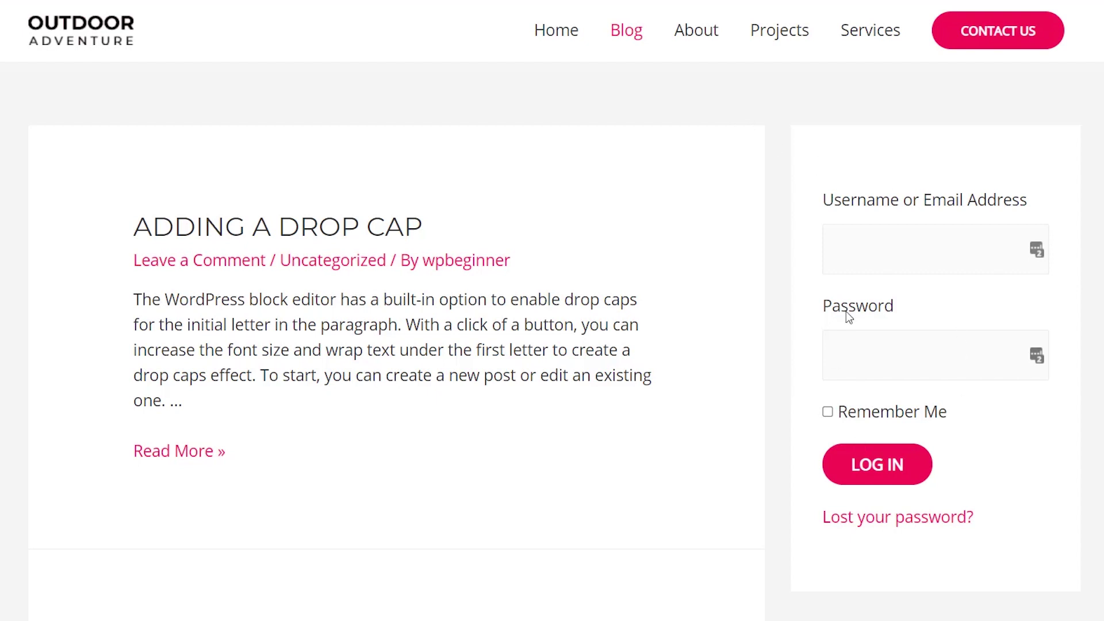
# - Click the Password field of the Theme My Login form in the blog page's sidebar
pyautogui.click(919, 361)
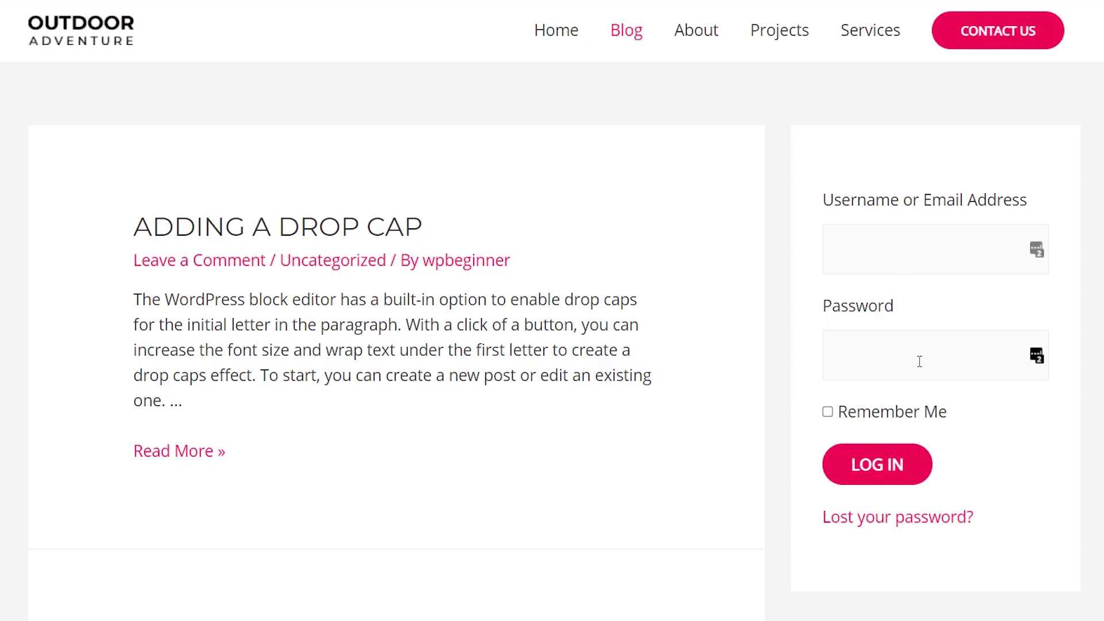